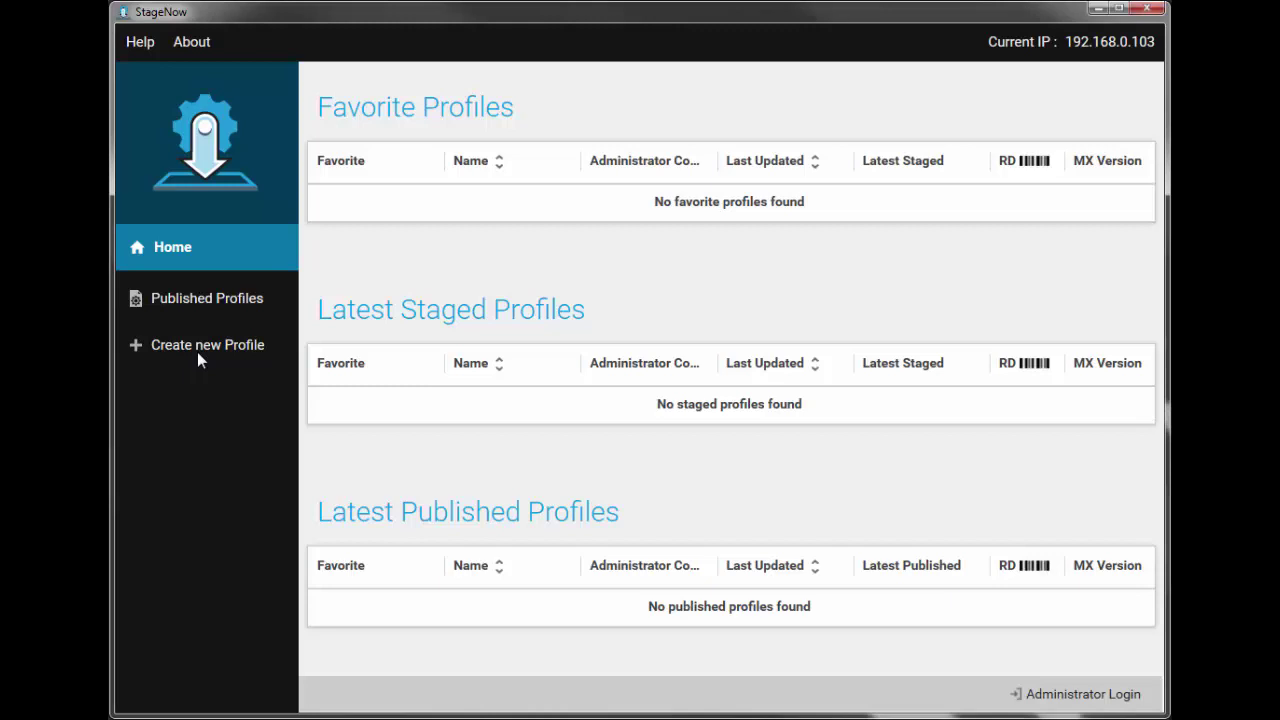
- Log in with the administrator password and start a Connect Network profile, keeping MX 4.3
click(197, 350)
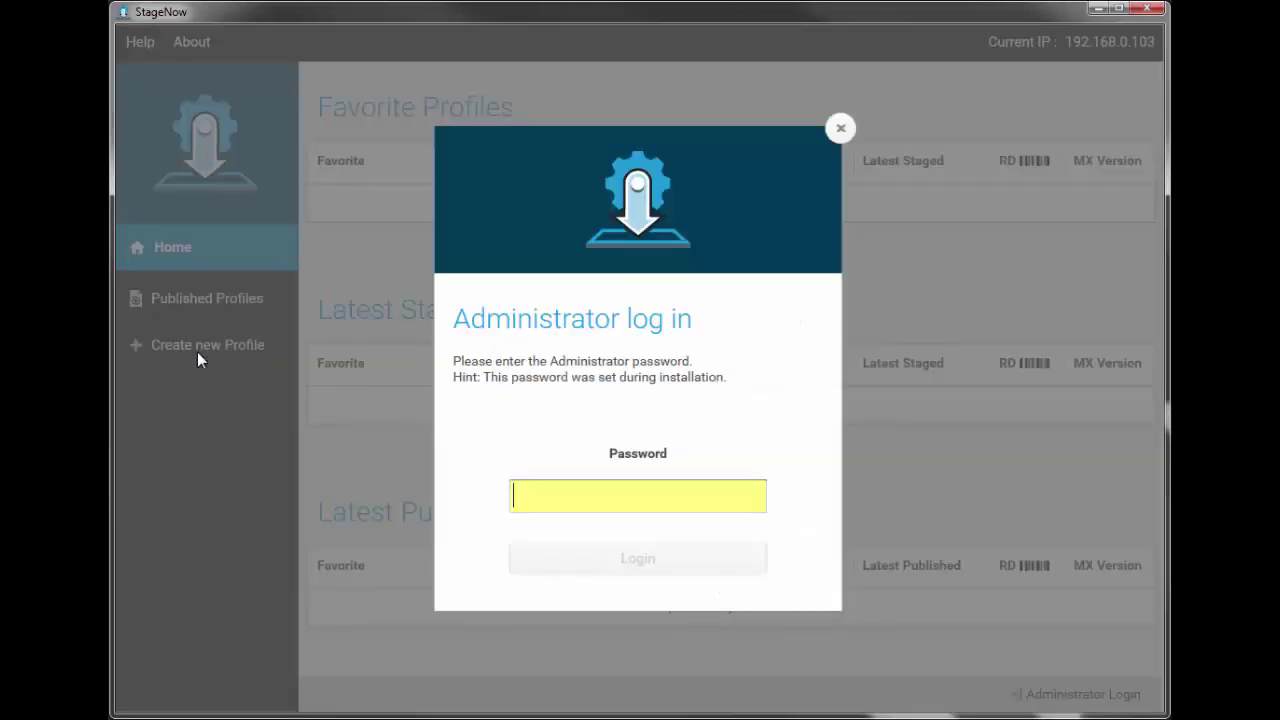
text(admin)
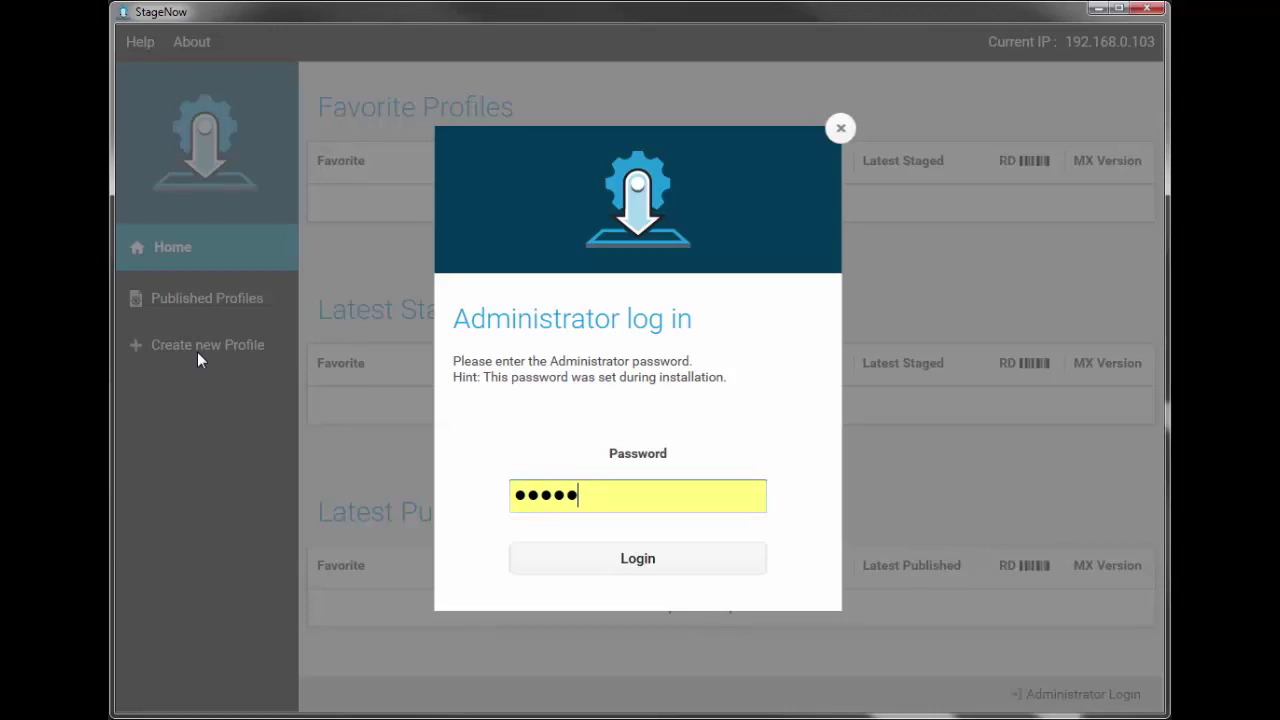
key(Return)
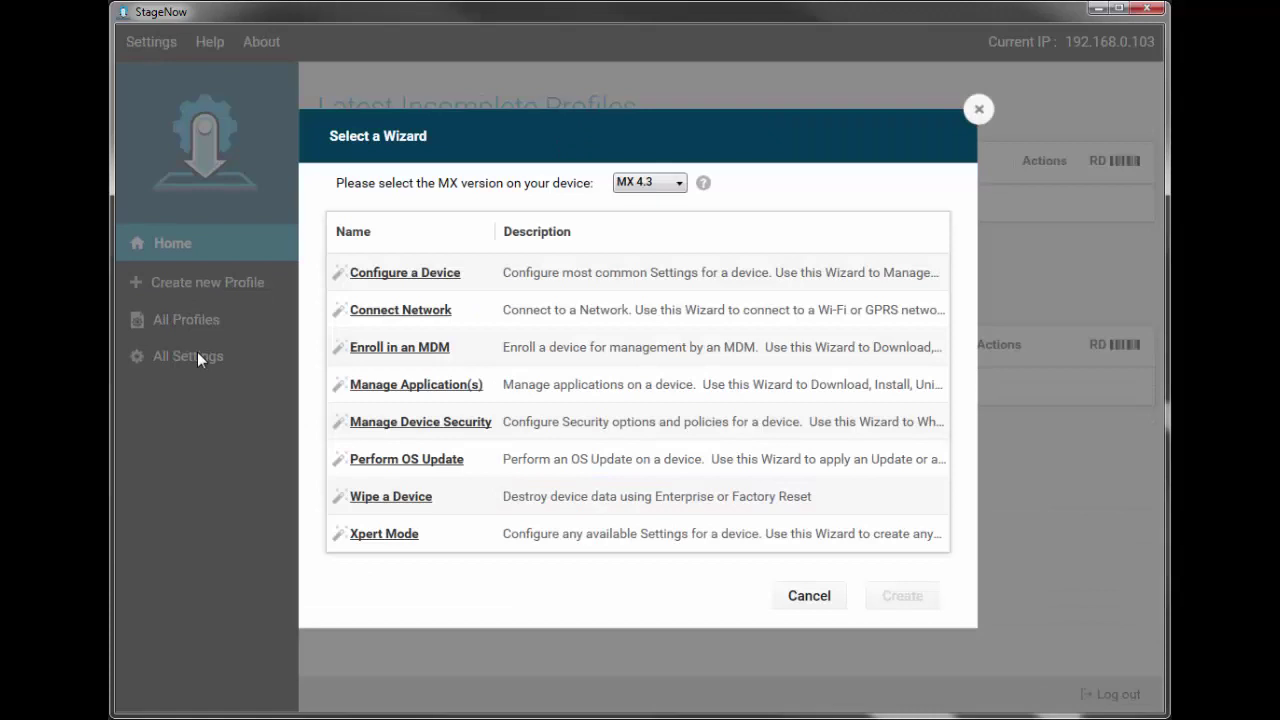
click(509, 320)
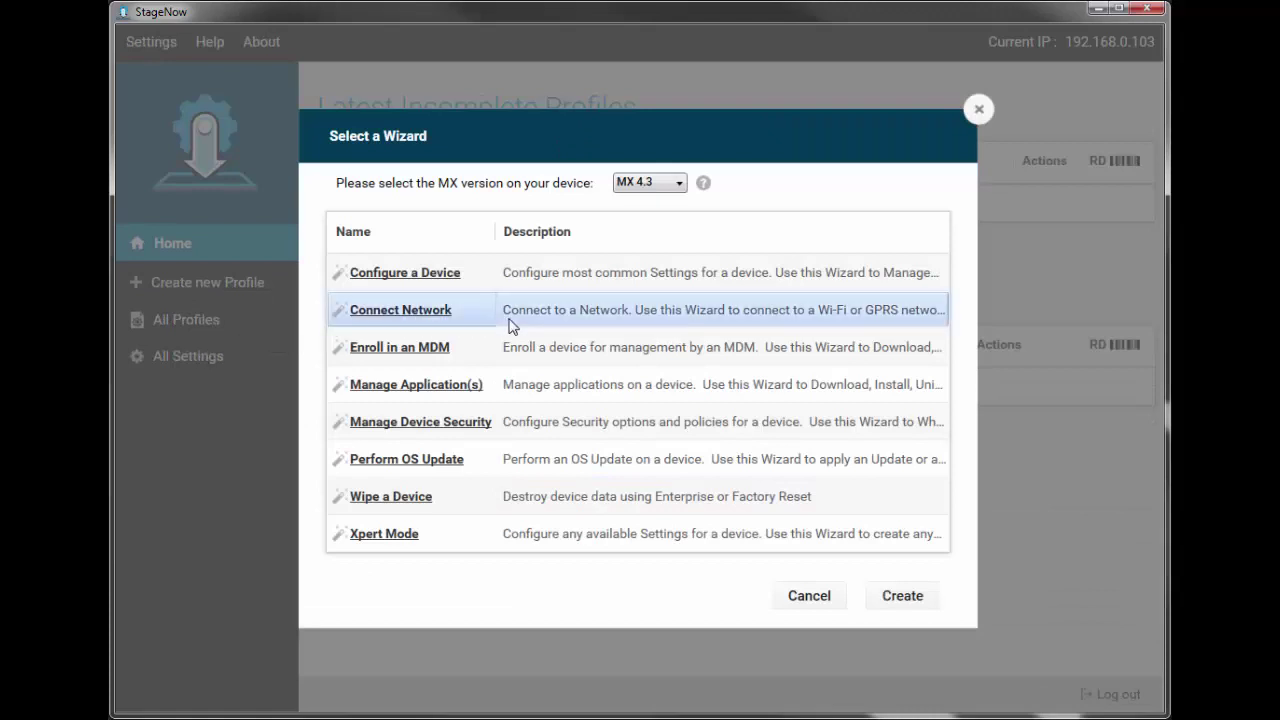
click(678, 183)
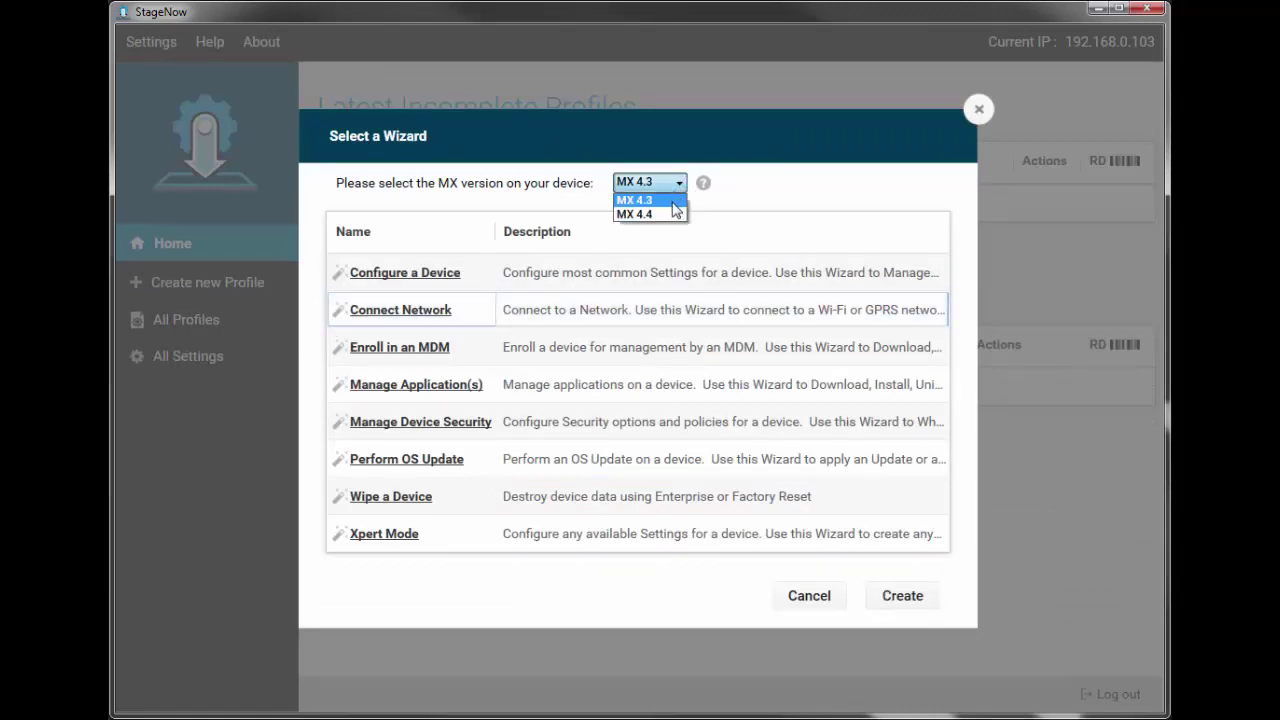
click(671, 203)
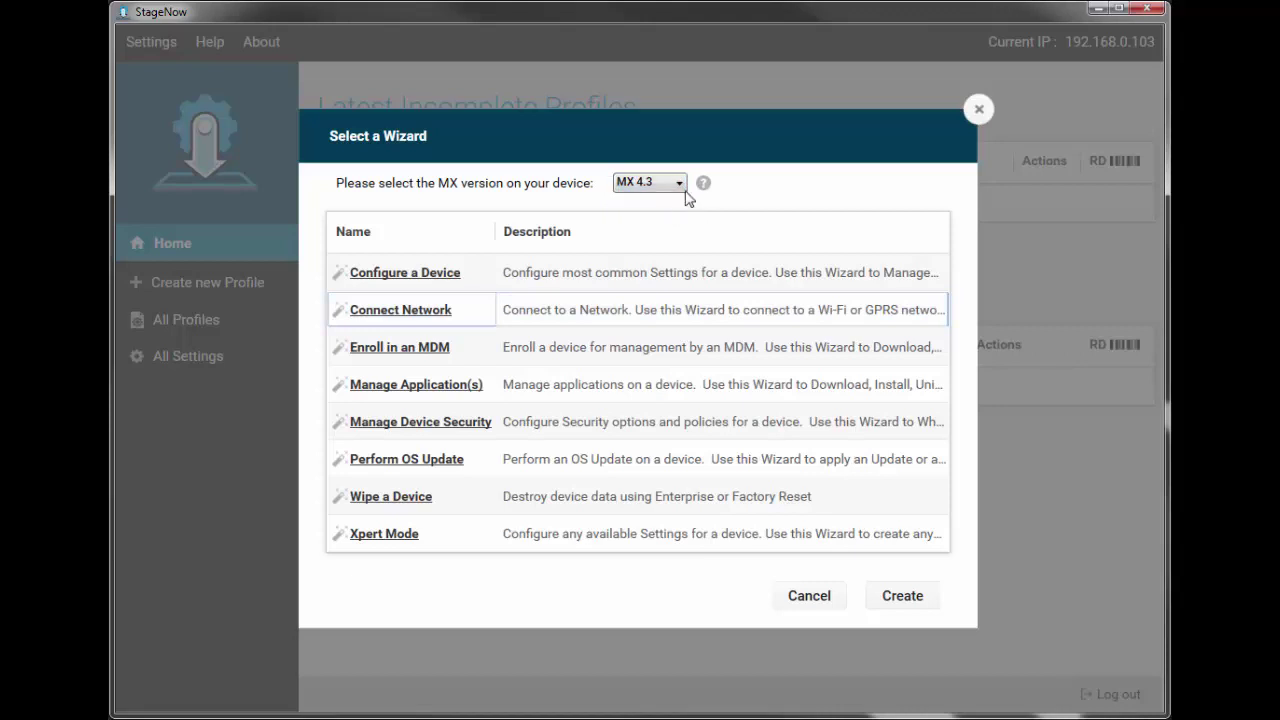
mouse_move(704, 190)
- Name the profile MyWLAN, connect through the StageNow client, and choose Wi-Fi as network type
click(891, 595)
click(604, 203)
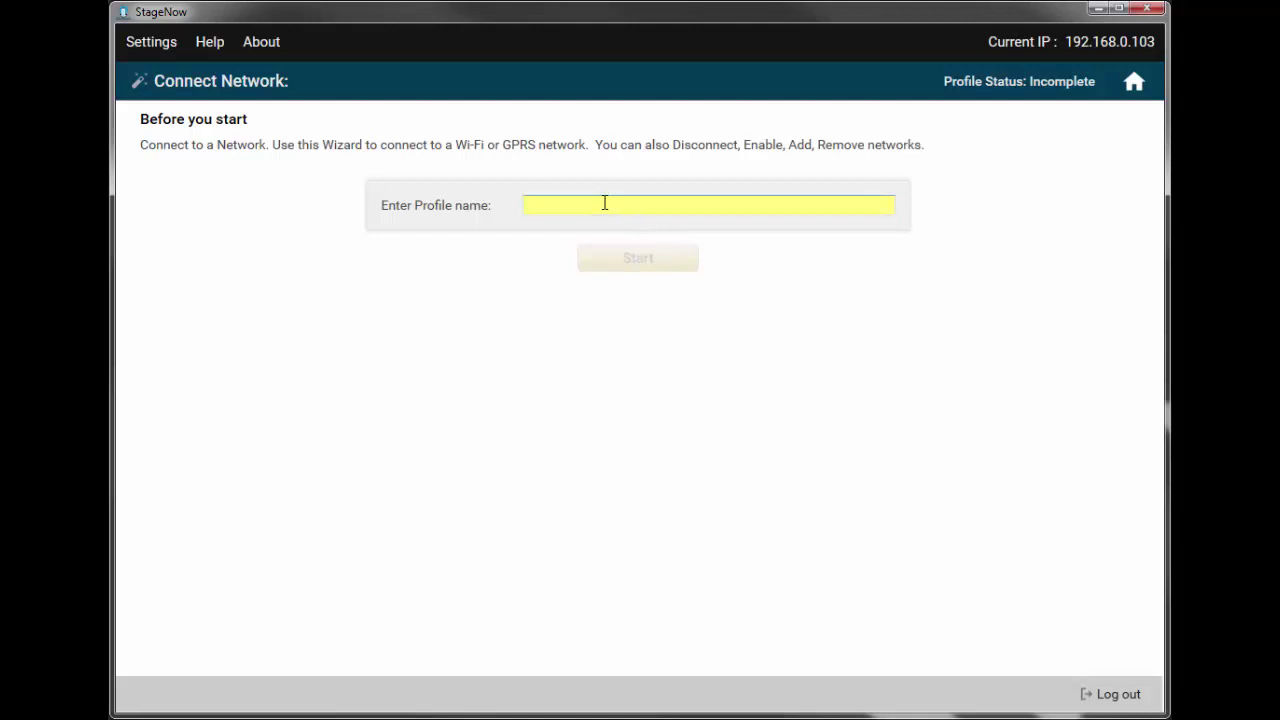
text(MyWLAN)
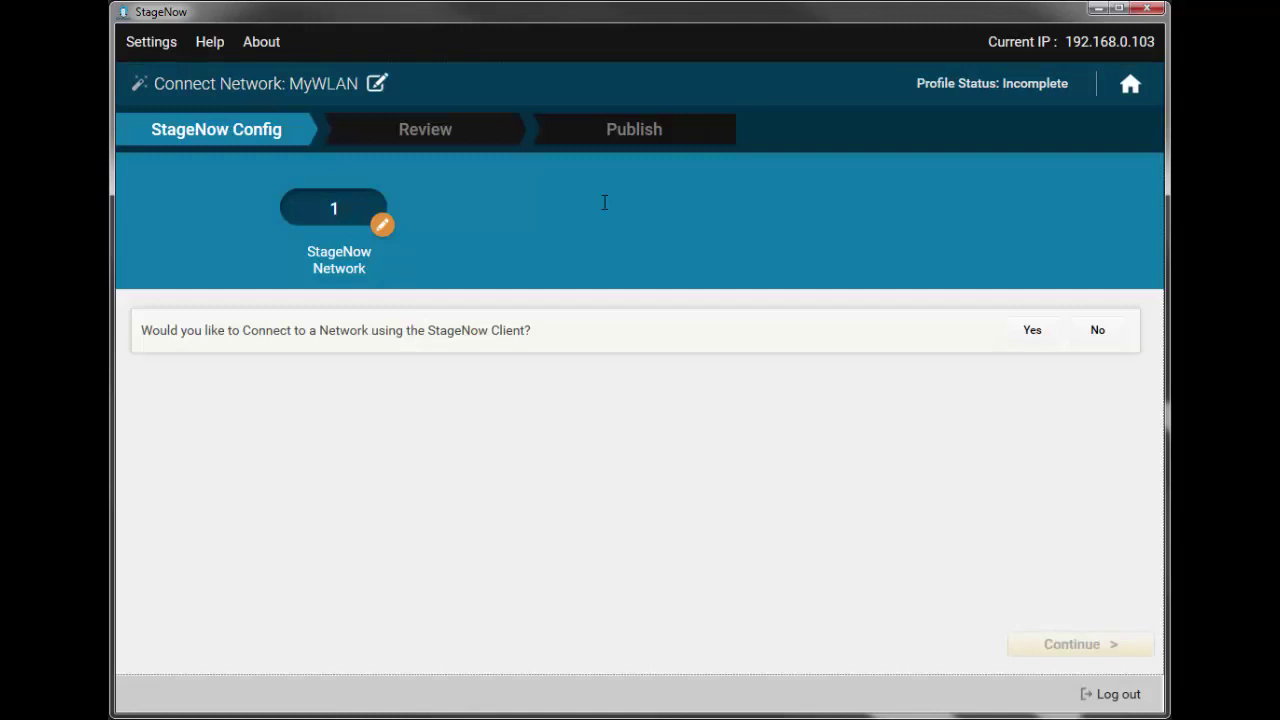
click(1032, 332)
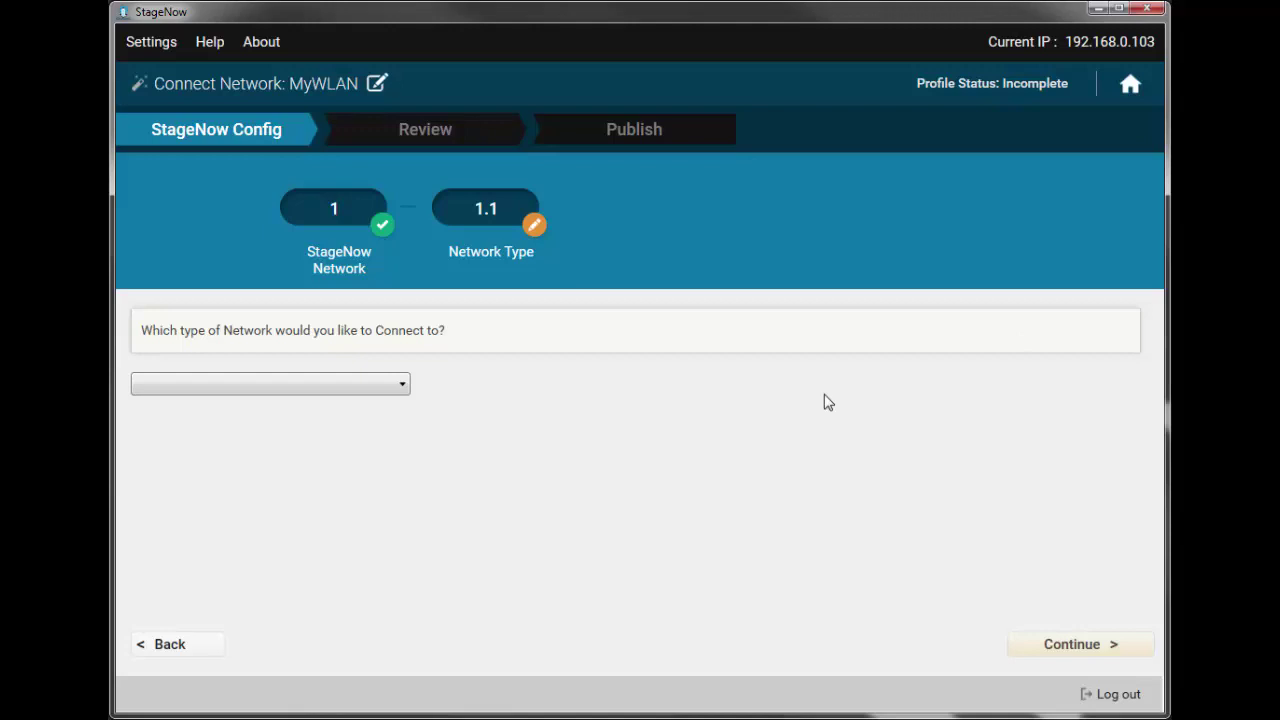
click(402, 386)
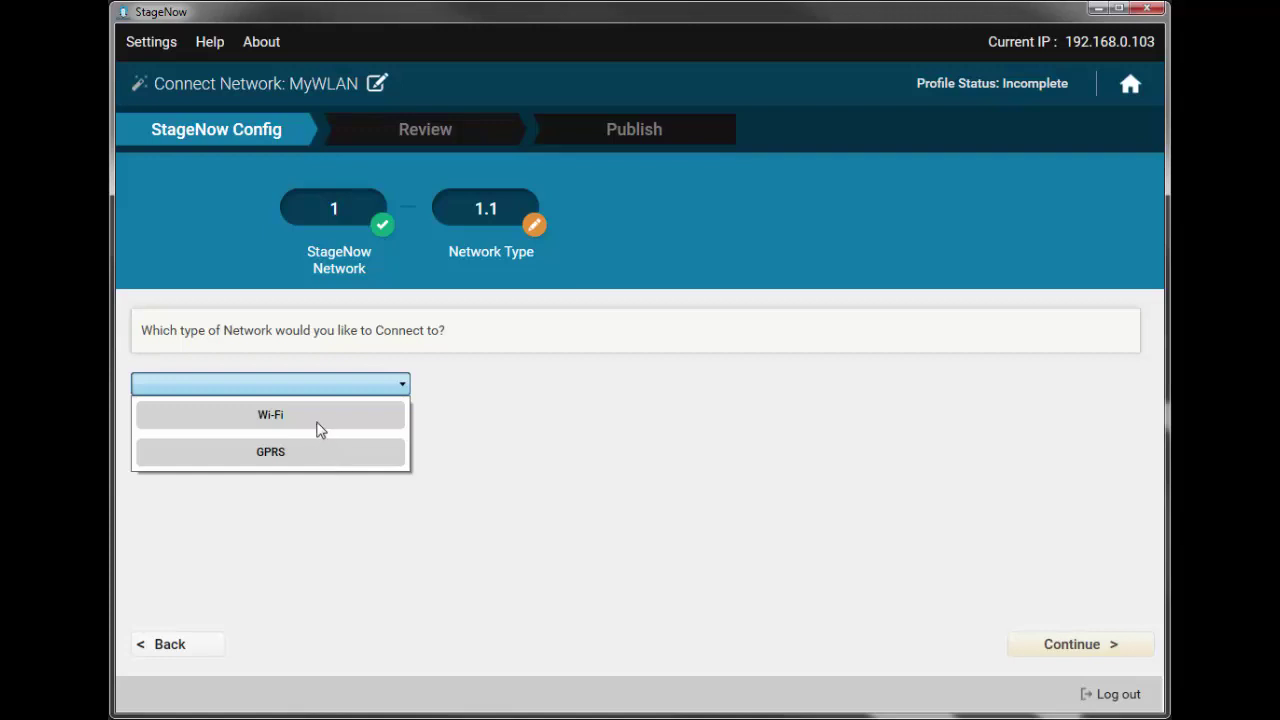
click(310, 416)
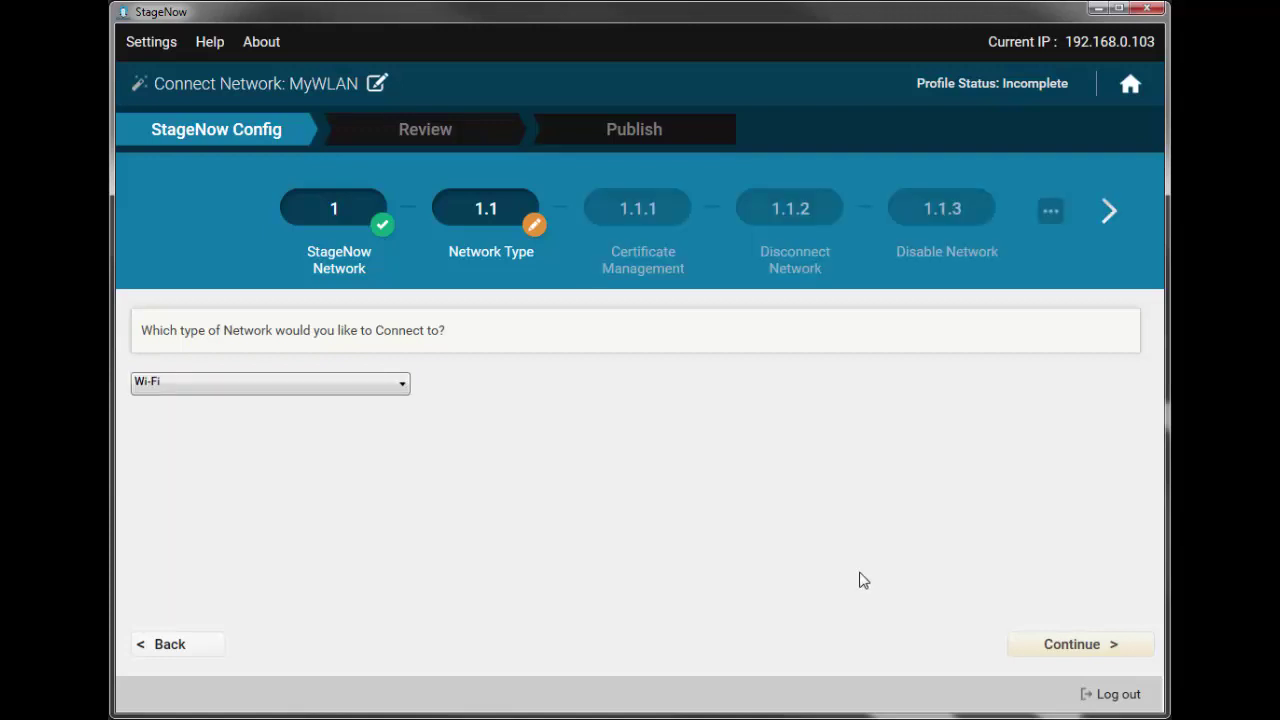
- Continue to the Certificate Management step (1.1.1)
click(1026, 646)
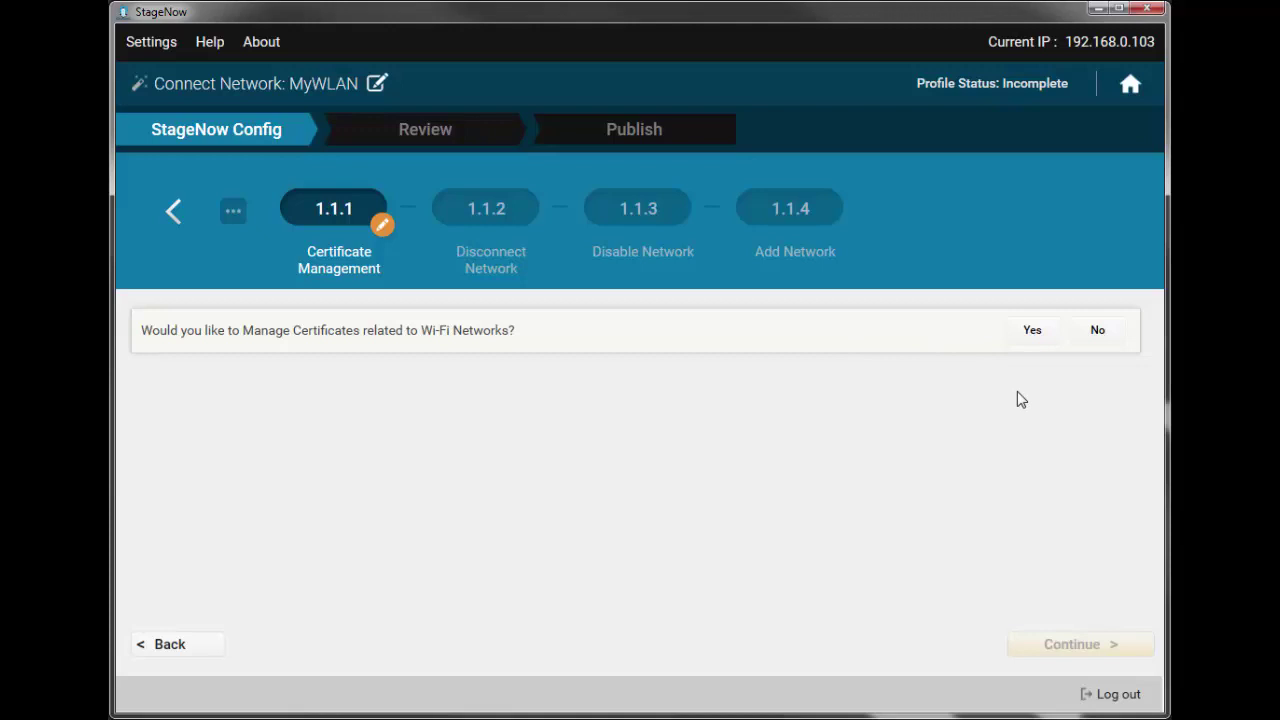
- Decline certificate management and answer No to disconnecting from the current Wi-Fi network
click(1099, 332)
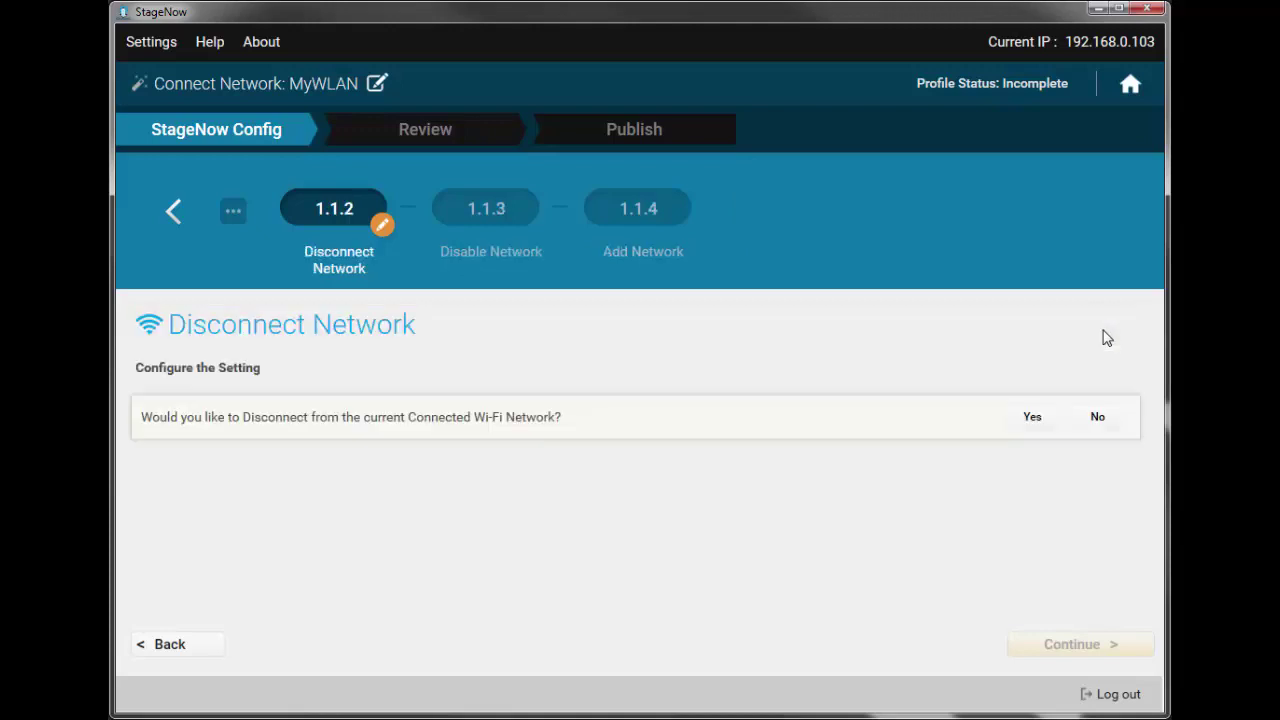
key(Tab)
click(1036, 418)
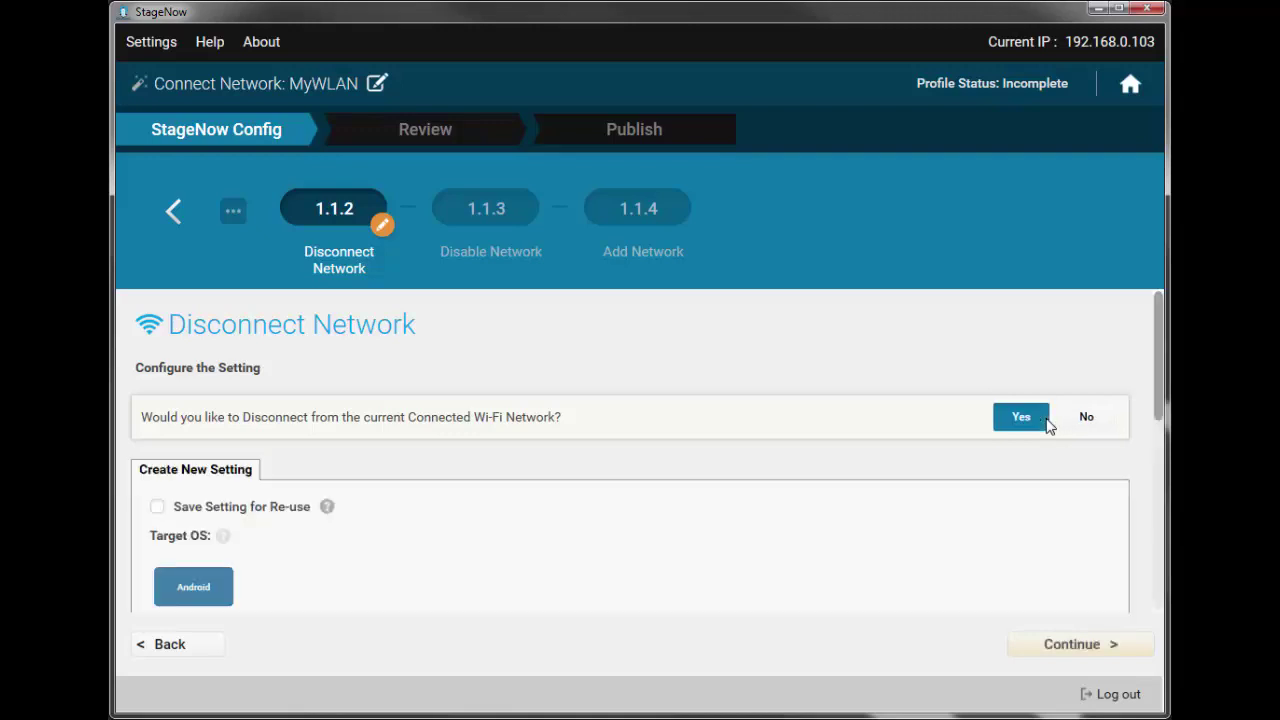
scroll(754, 508, down, 5)
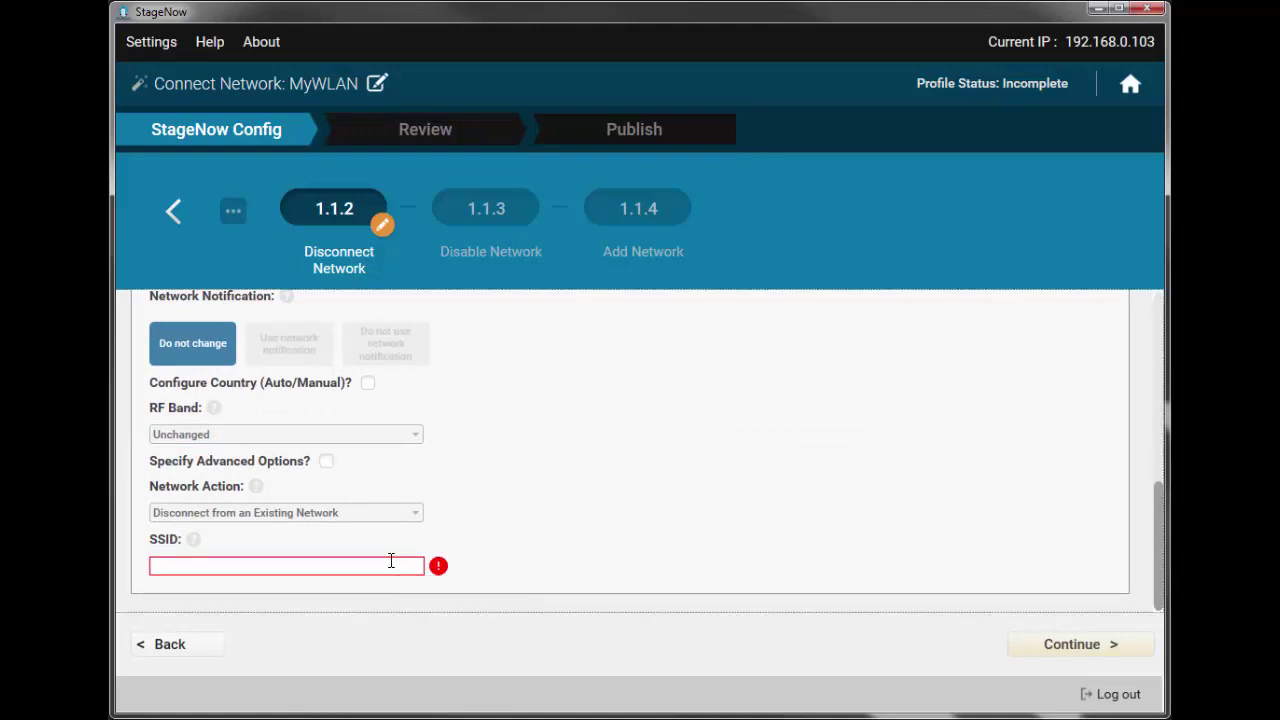
scroll(391, 560, up, 6)
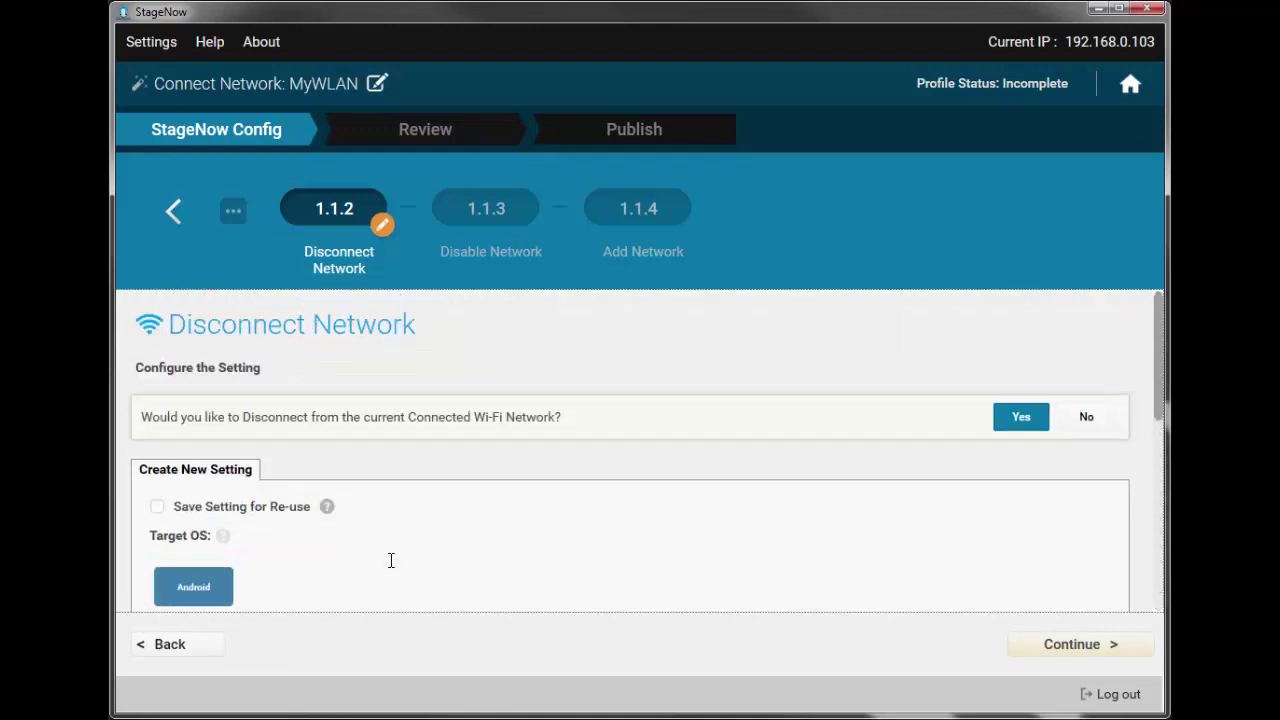
click(1076, 420)
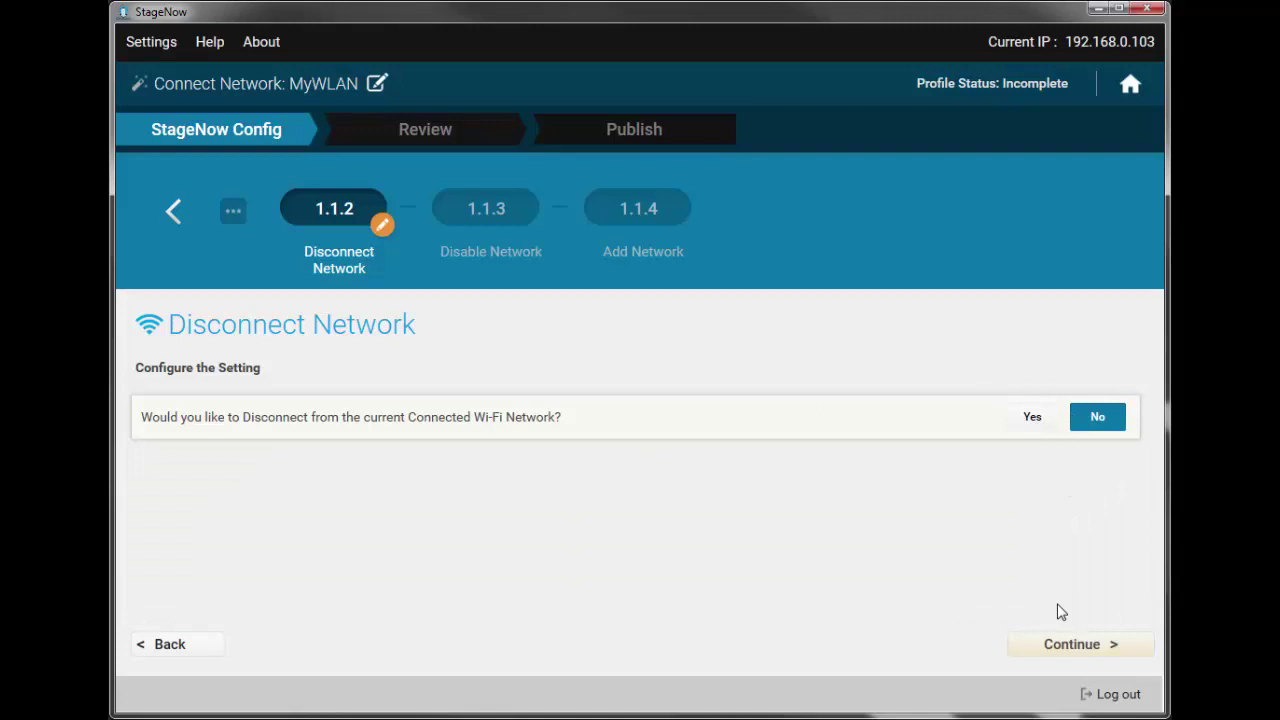
- Set Disable Network to disable all existing Wi-Fi networks and continue to Add Network
click(1068, 644)
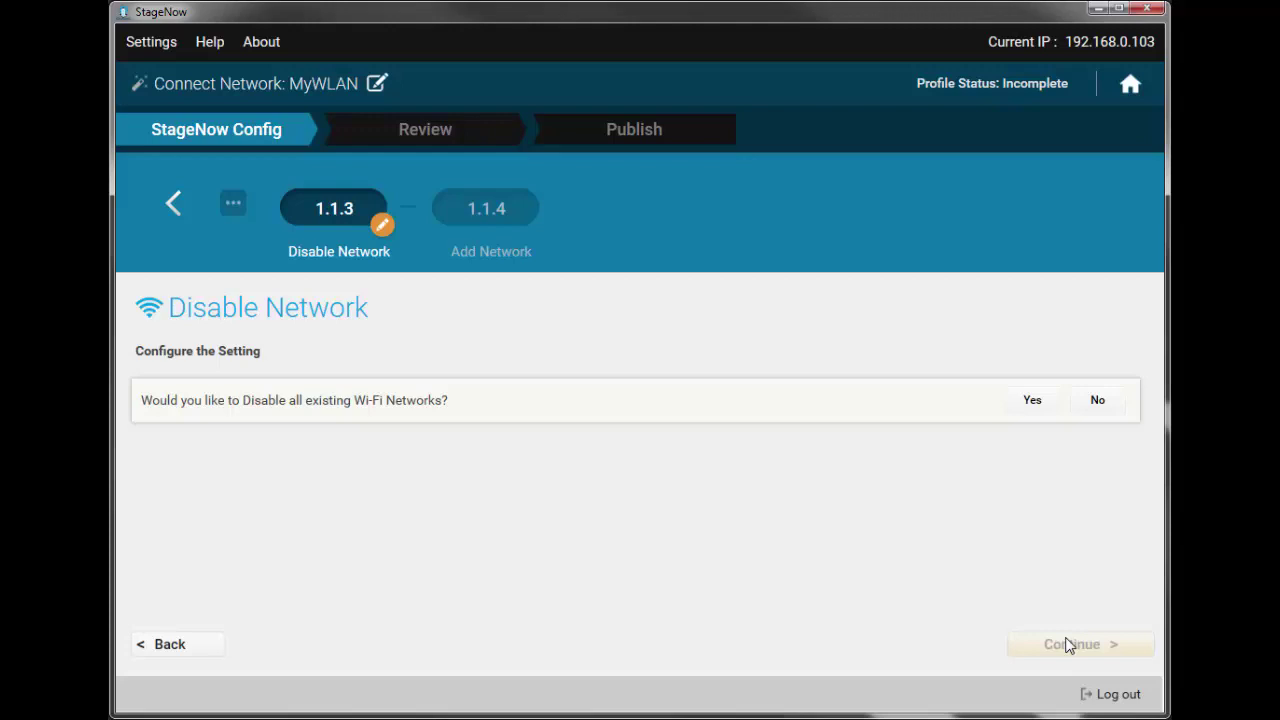
click(1033, 401)
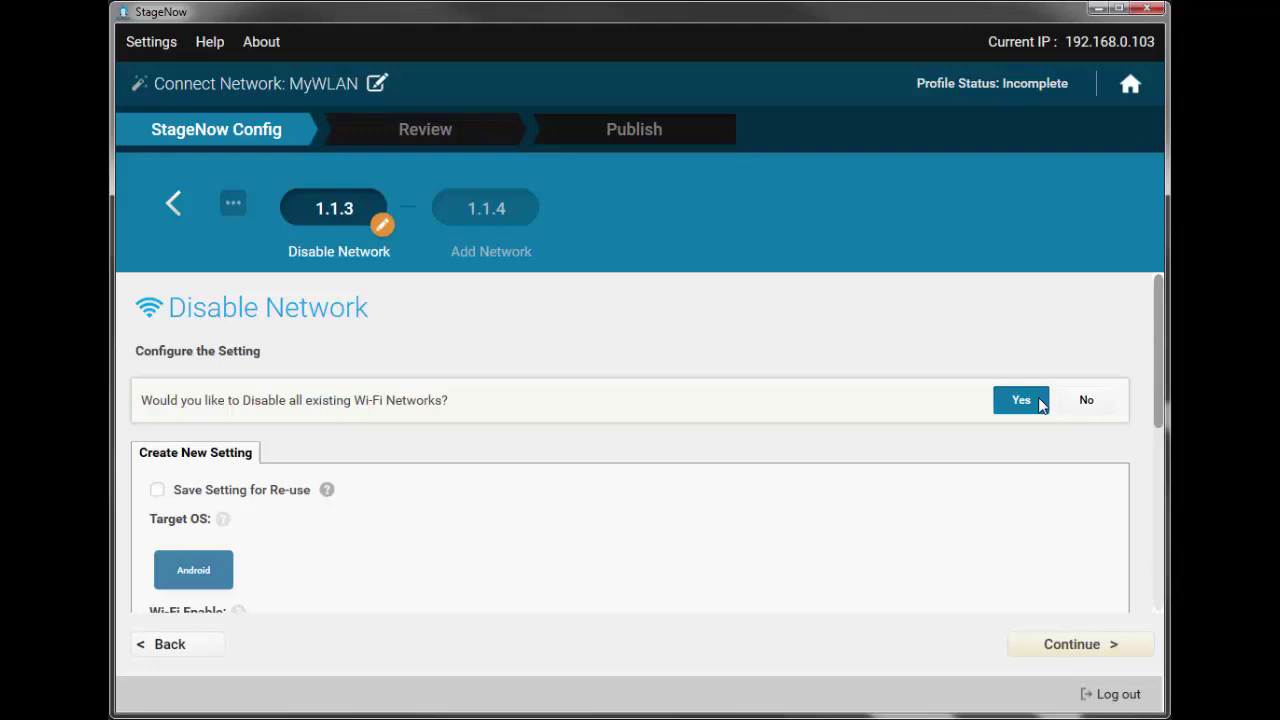
scroll(734, 524, down, 5)
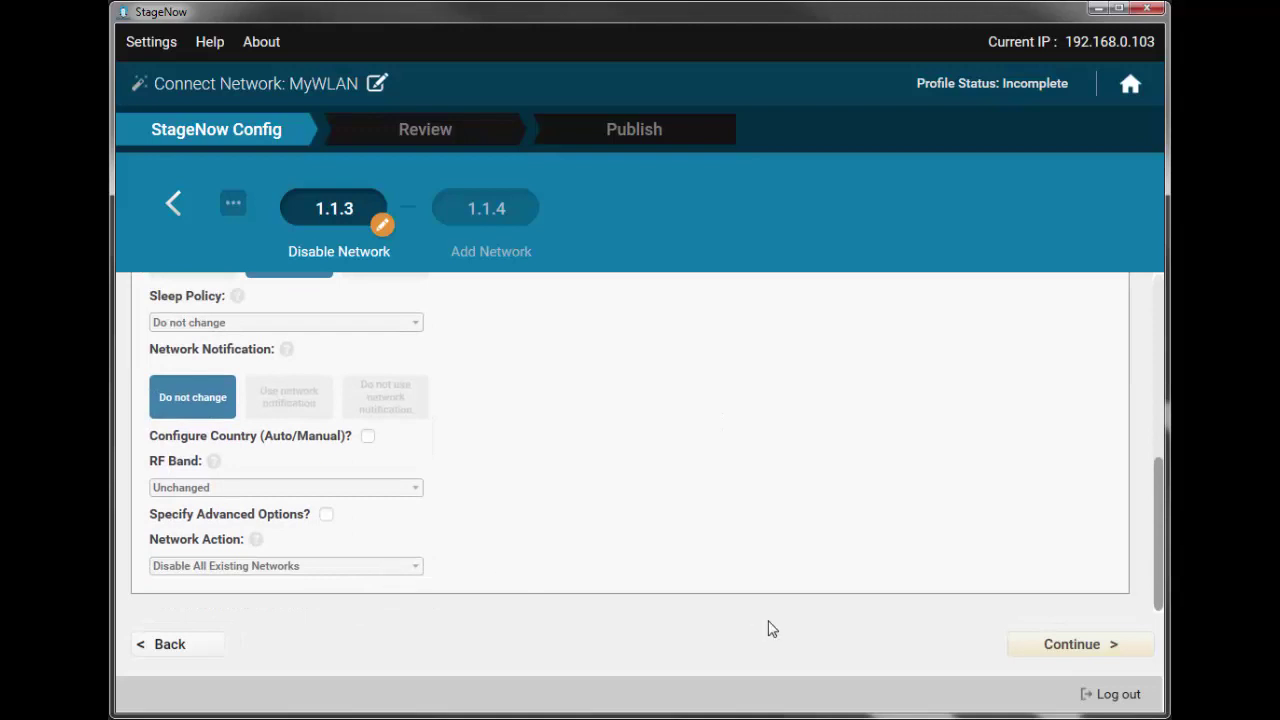
click(1101, 645)
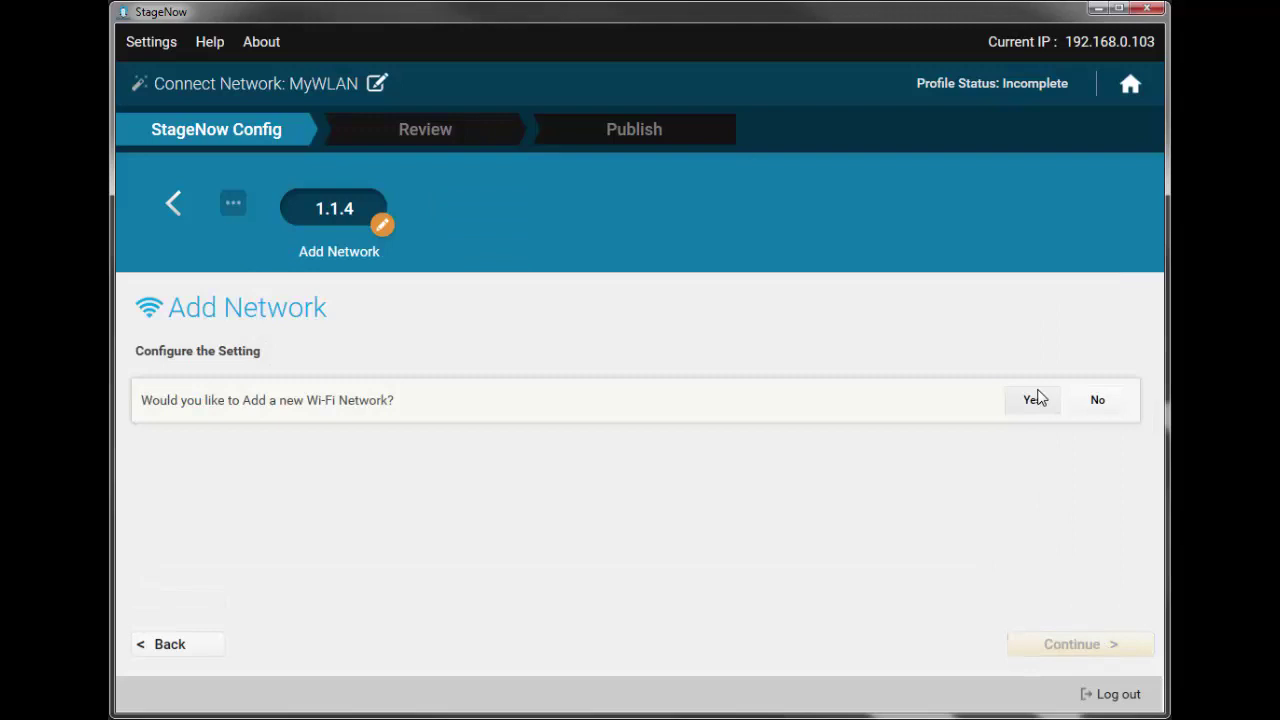
- Add a new Wi-Fi network with SSID MyWorkWLAN and look over the Enterprise security options
click(1037, 398)
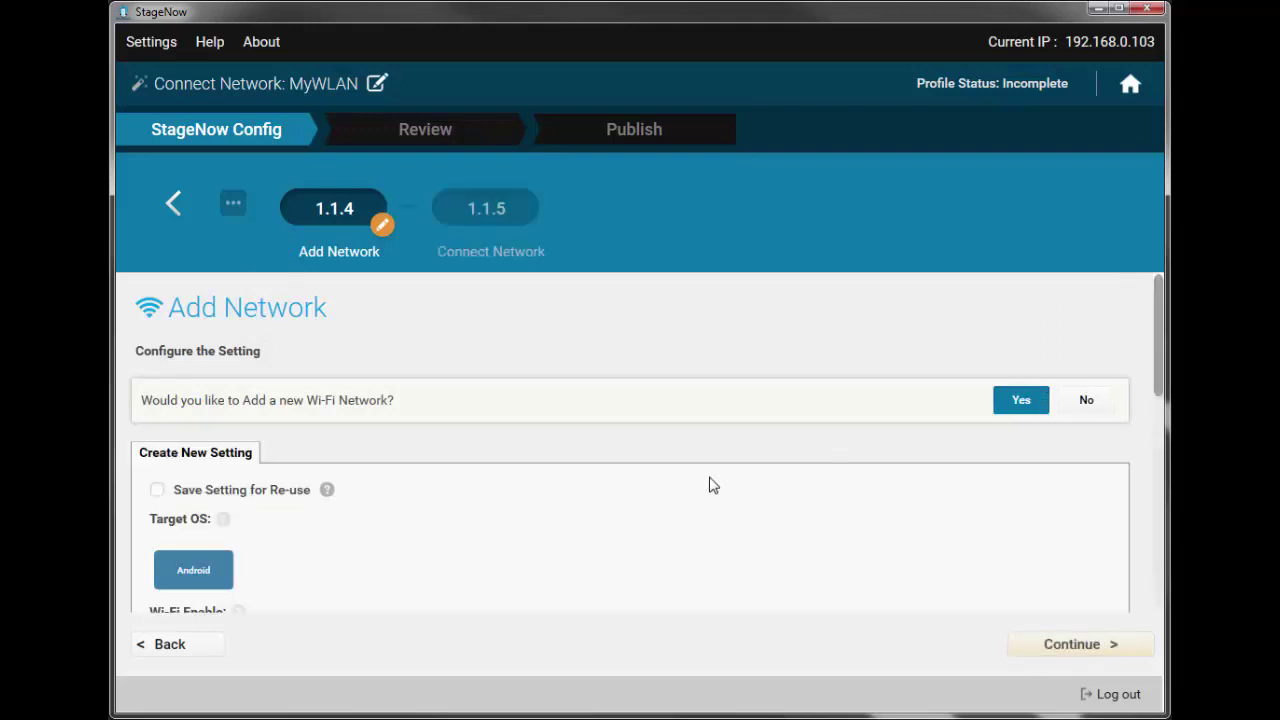
scroll(712, 485, down, 5)
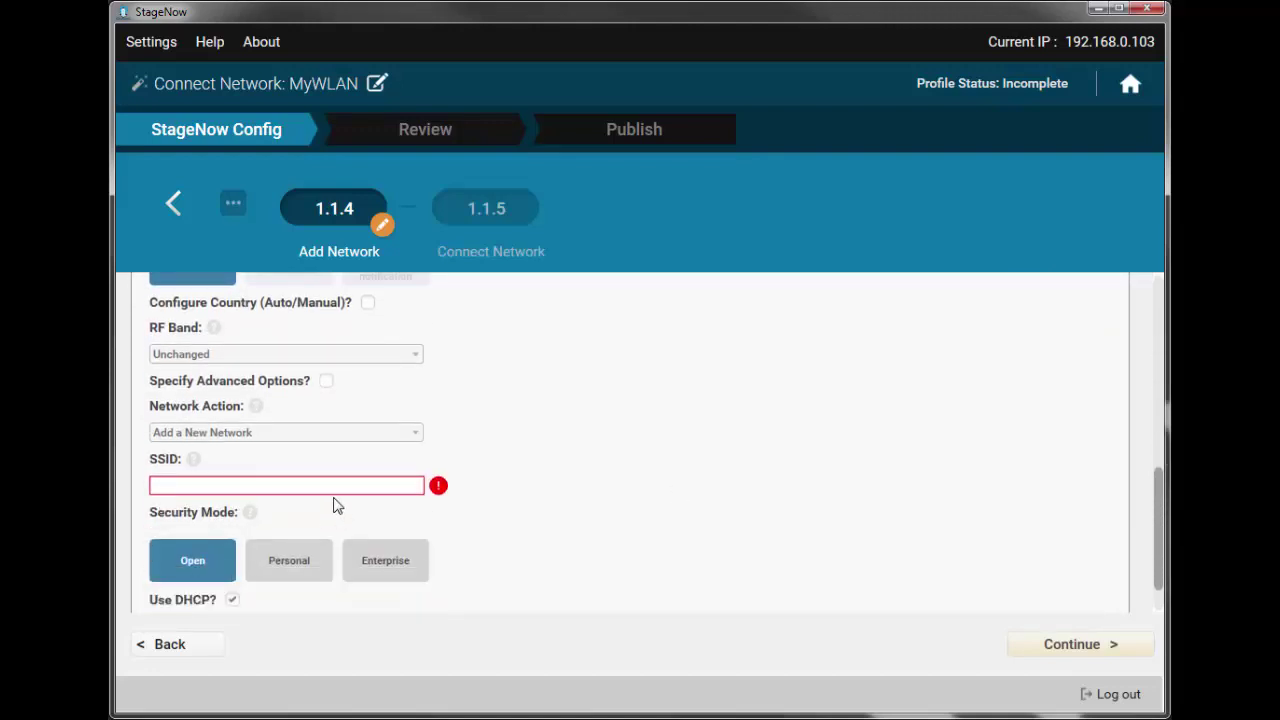
click(335, 486)
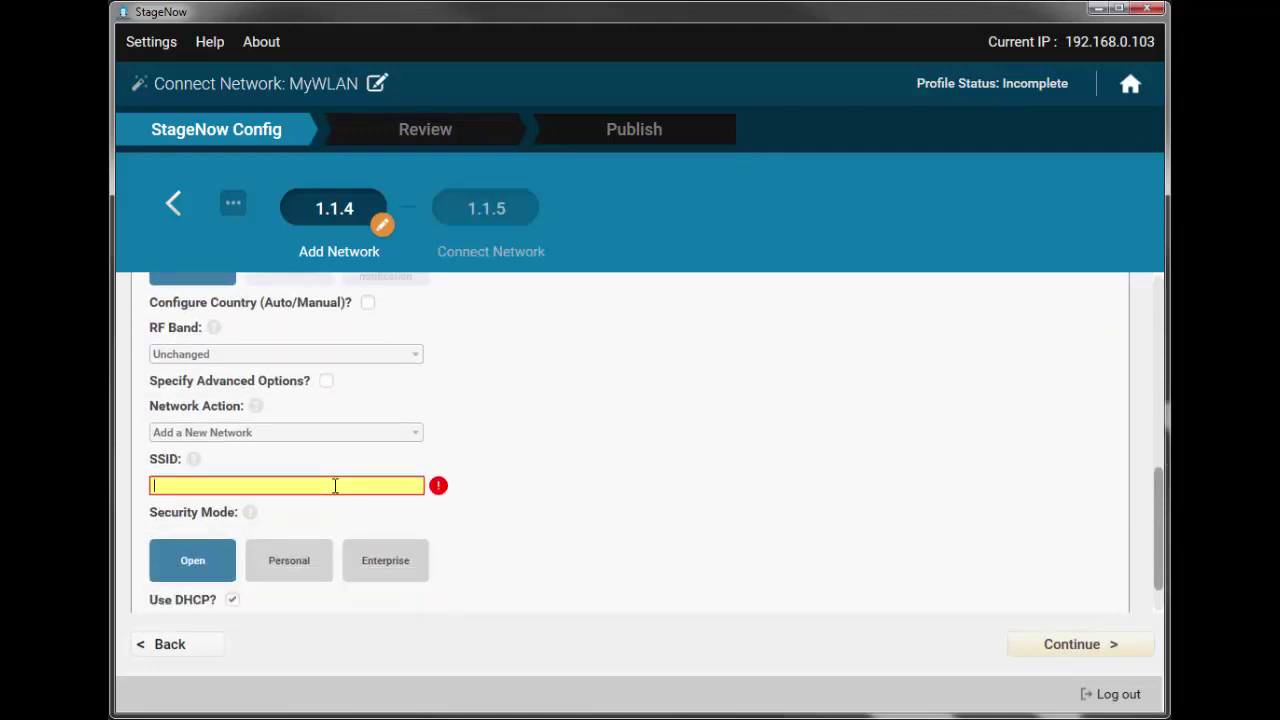
text(MyWorkWL)
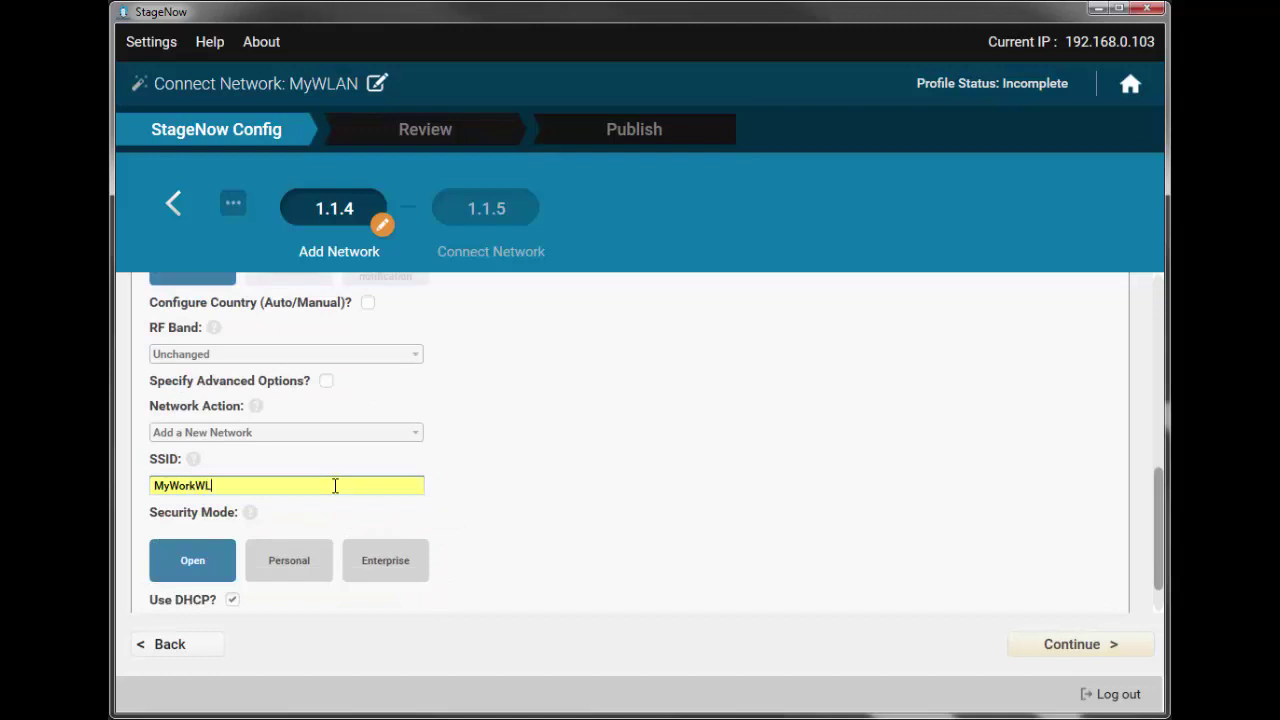
text(AN)
click(385, 561)
scroll(385, 561, down, 3)
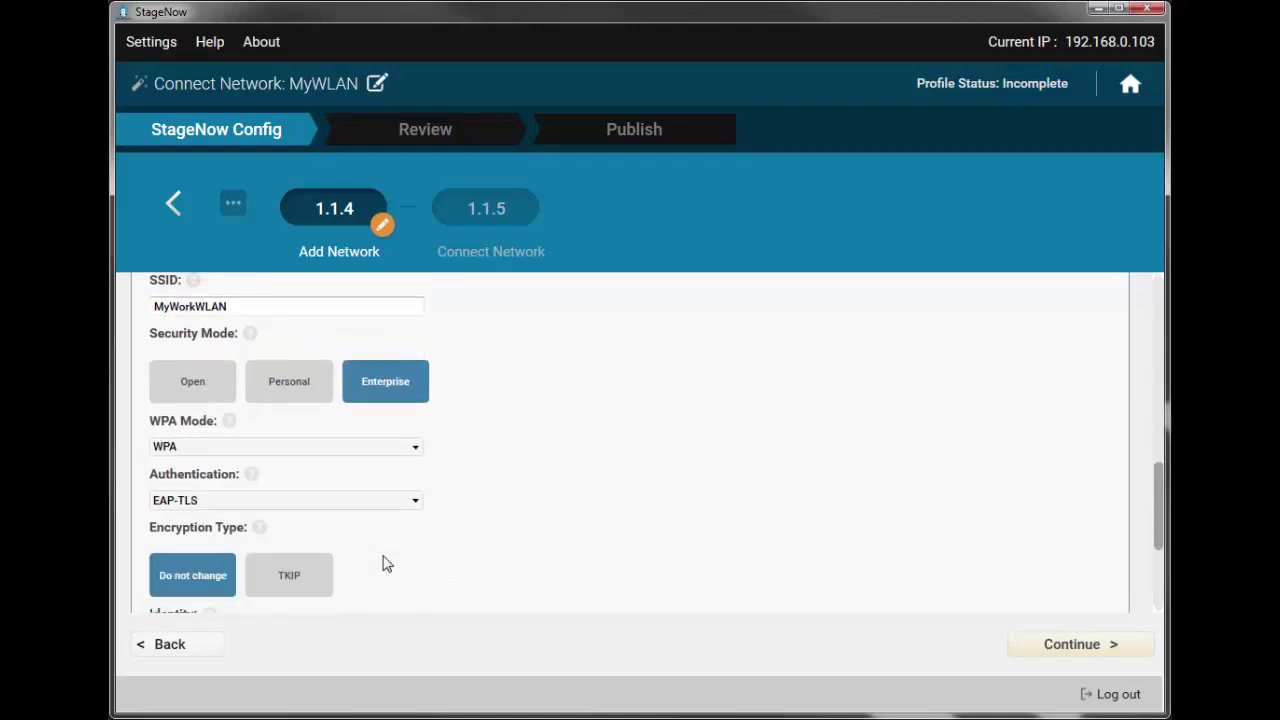
scroll(387, 564, down, 1)
click(418, 404)
click(418, 404)
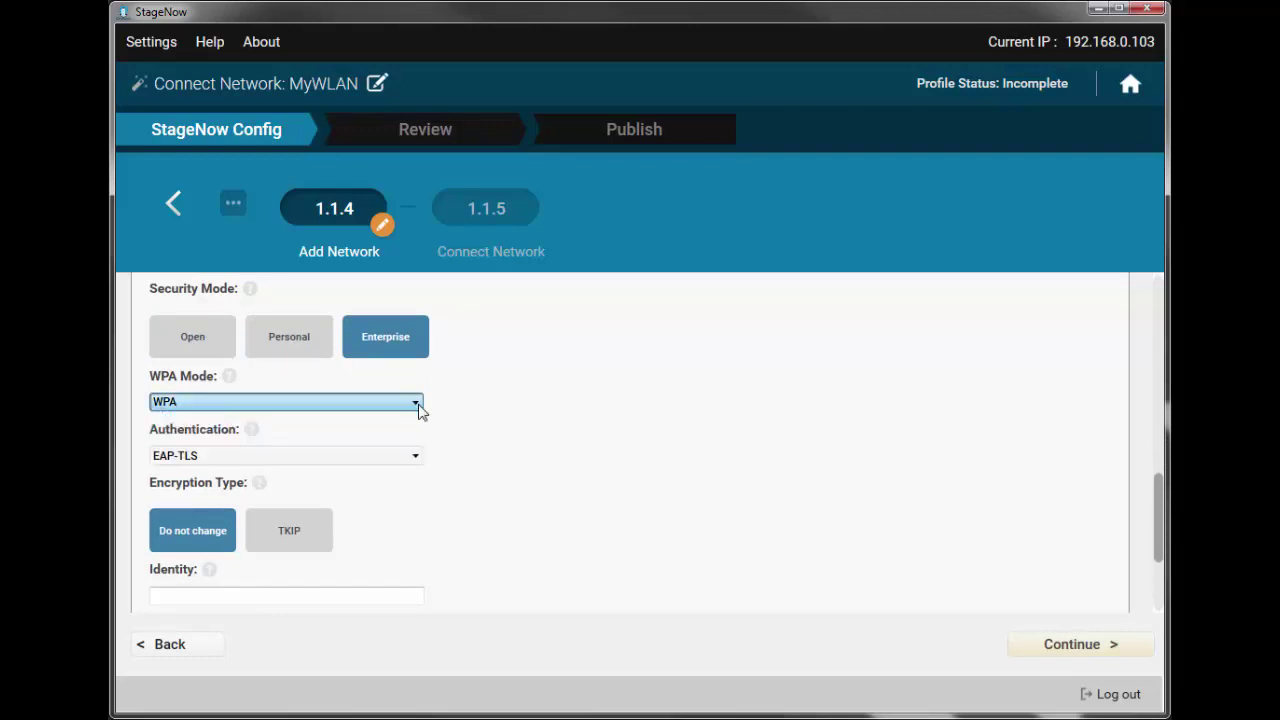
click(418, 456)
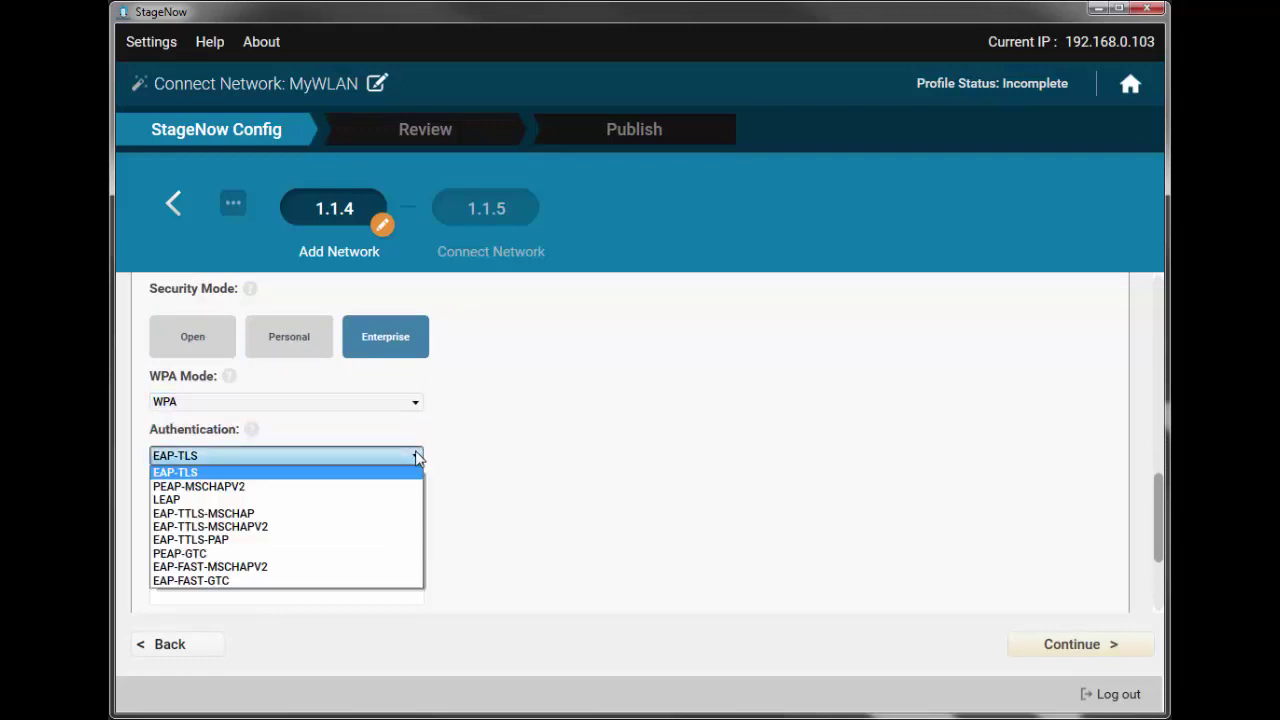
click(418, 456)
scroll(486, 457, down, 3)
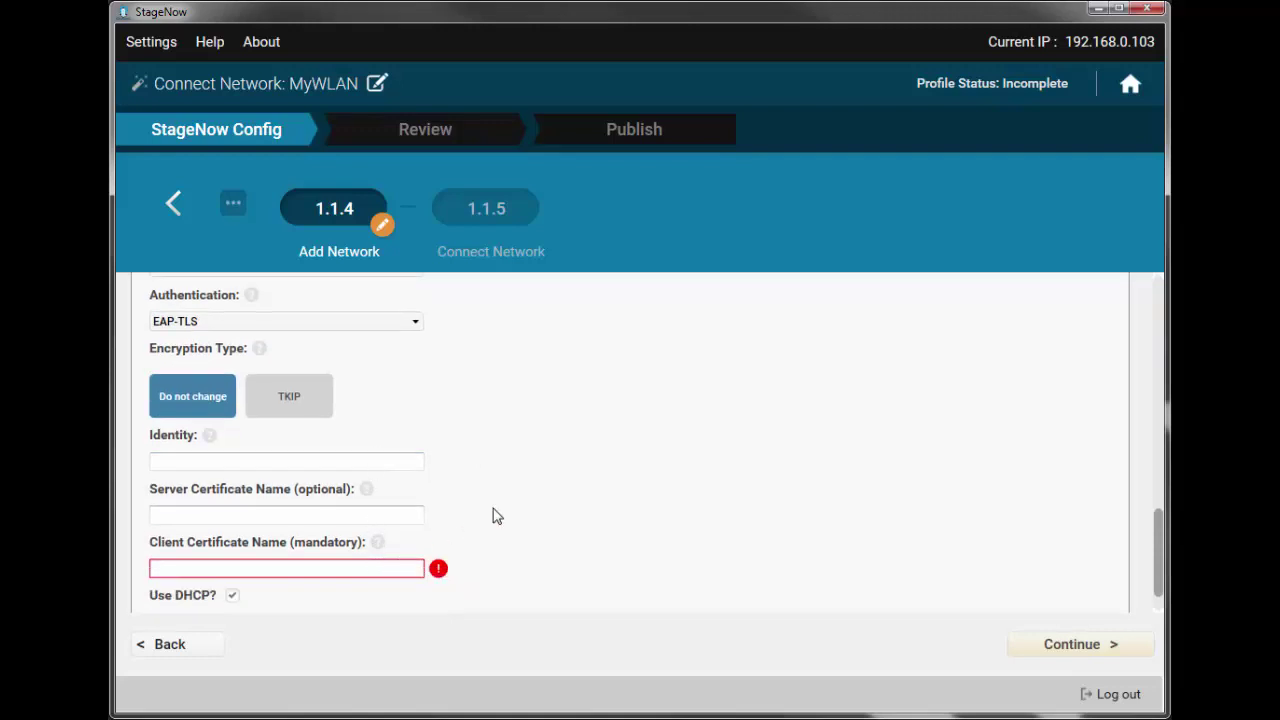
scroll(492, 516, up, 3)
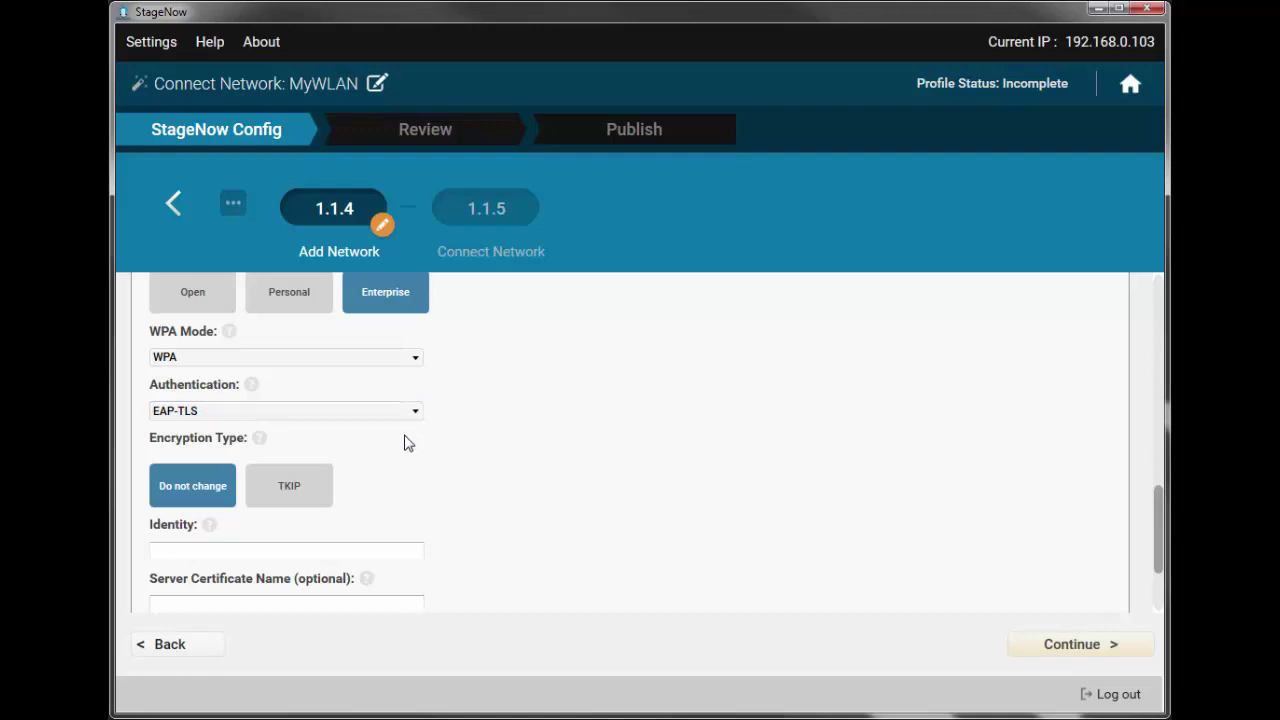
scroll(449, 452, up, 3)
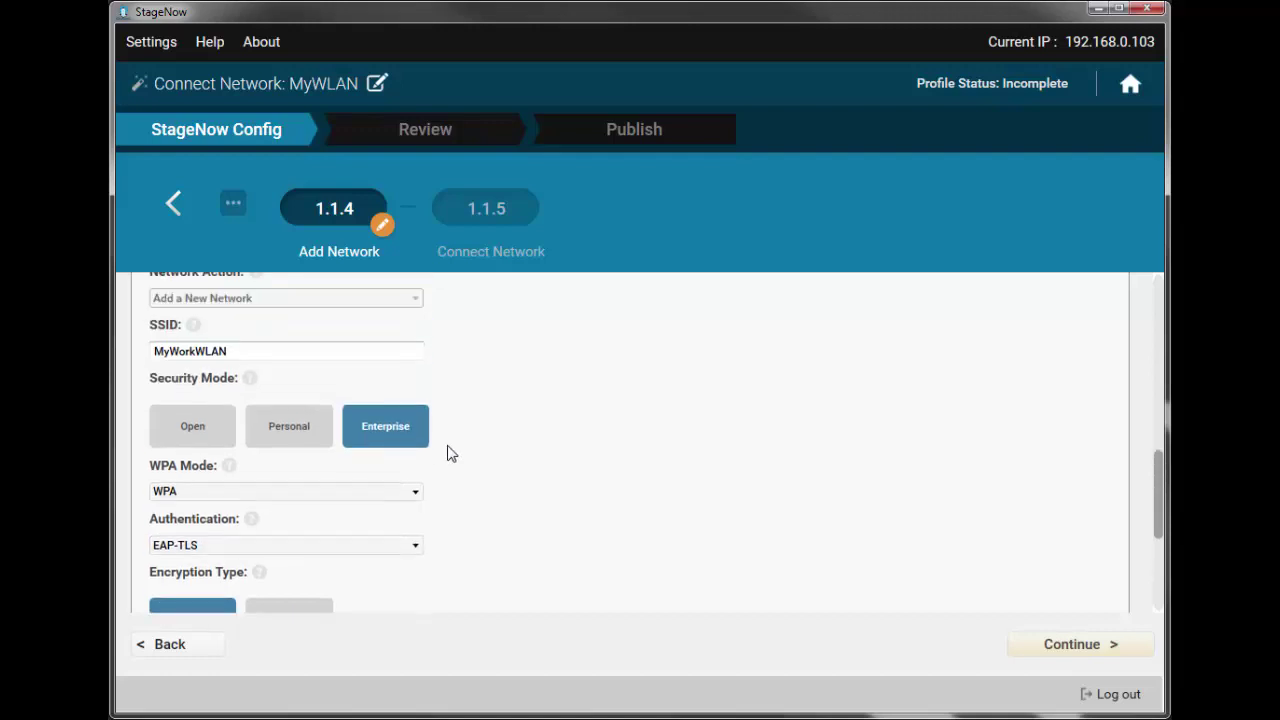
- Switch security to Personal with WPA2 and AES-CCMP encryption, and enter the network passphrase
click(278, 430)
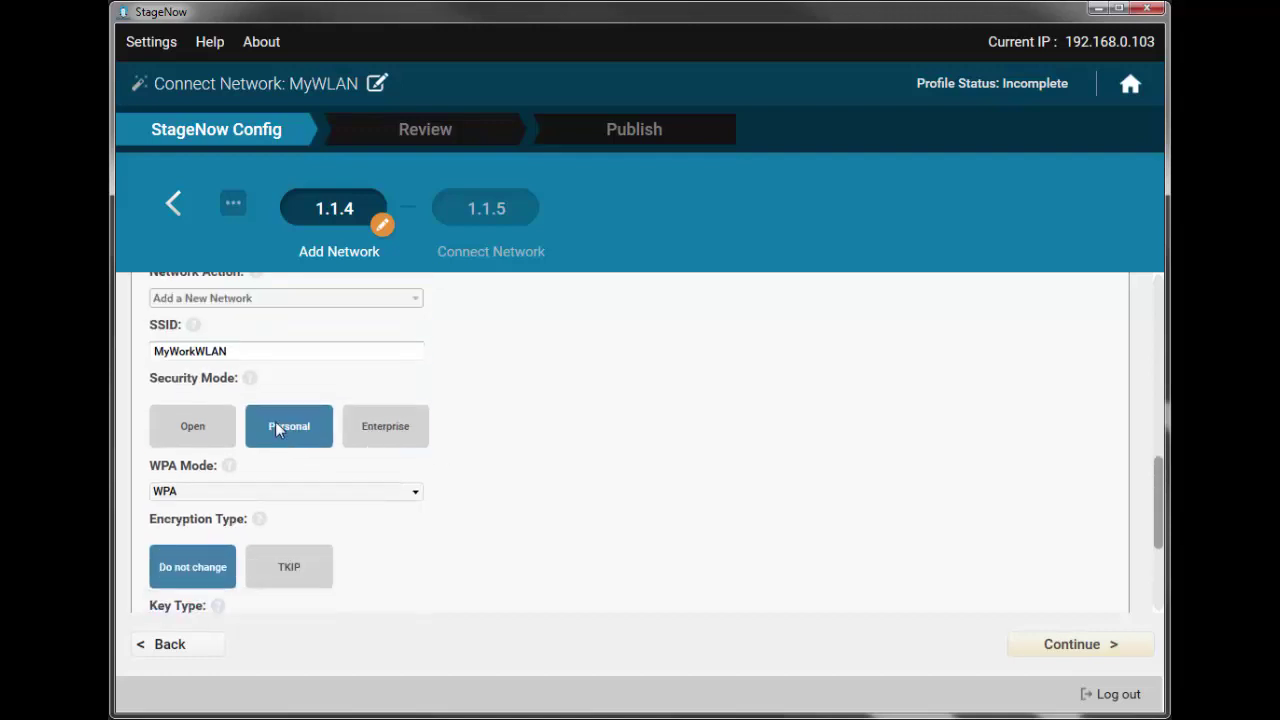
click(292, 492)
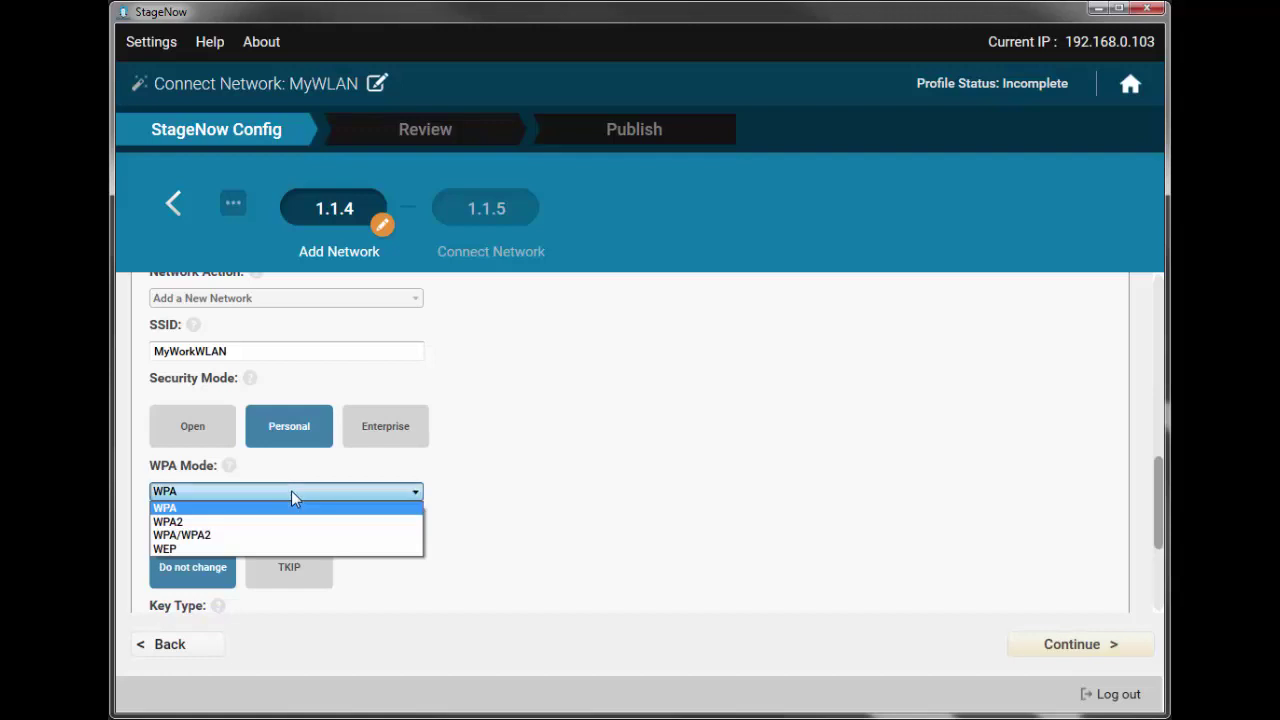
click(245, 523)
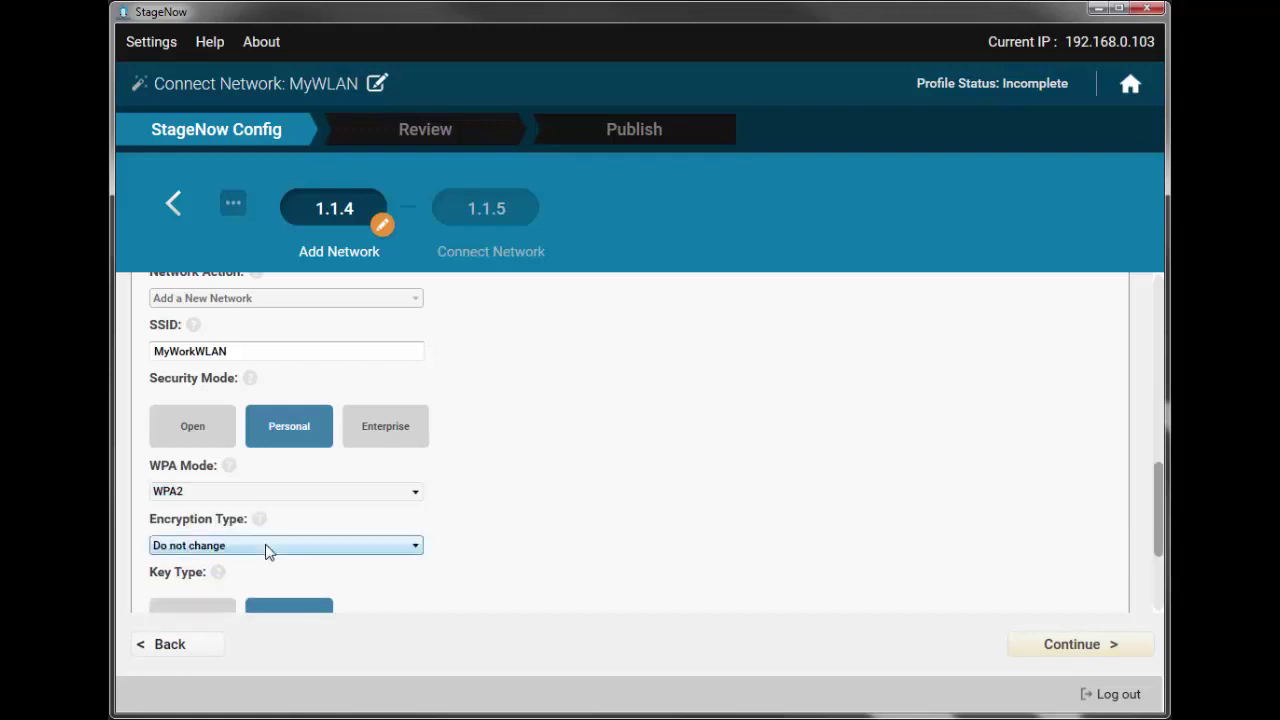
click(265, 545)
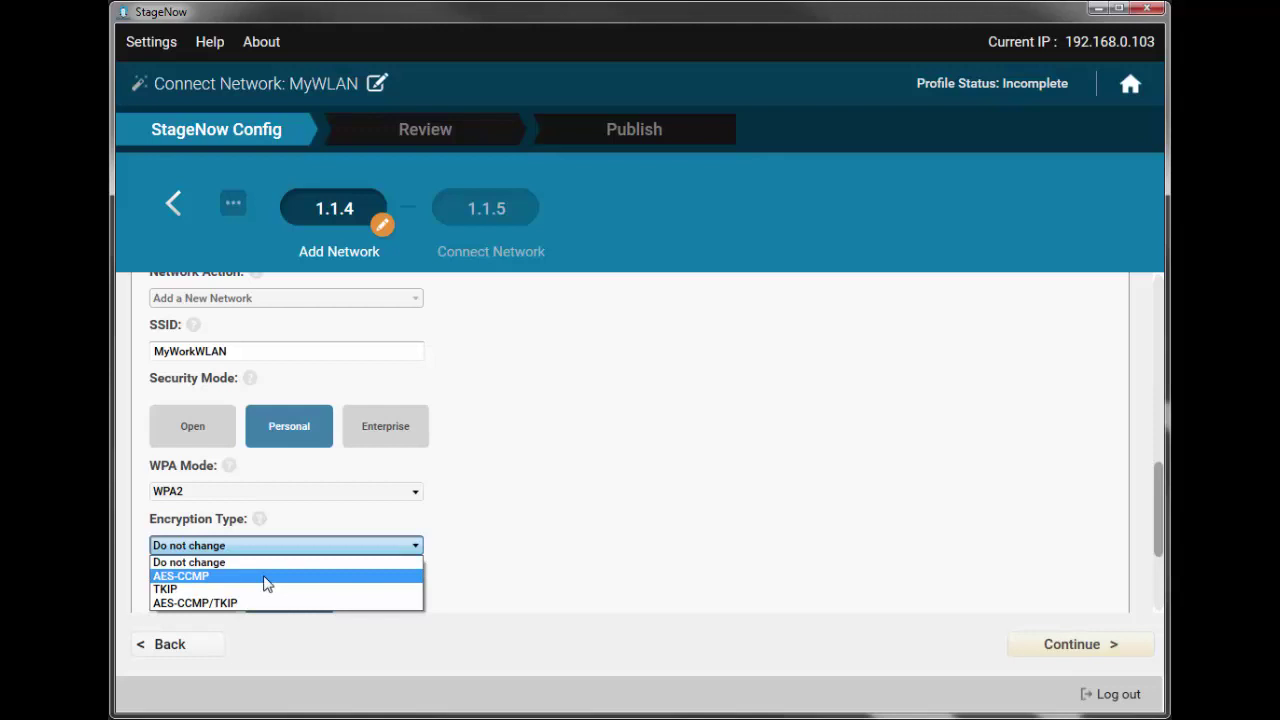
click(267, 577)
scroll(266, 583, down, 3)
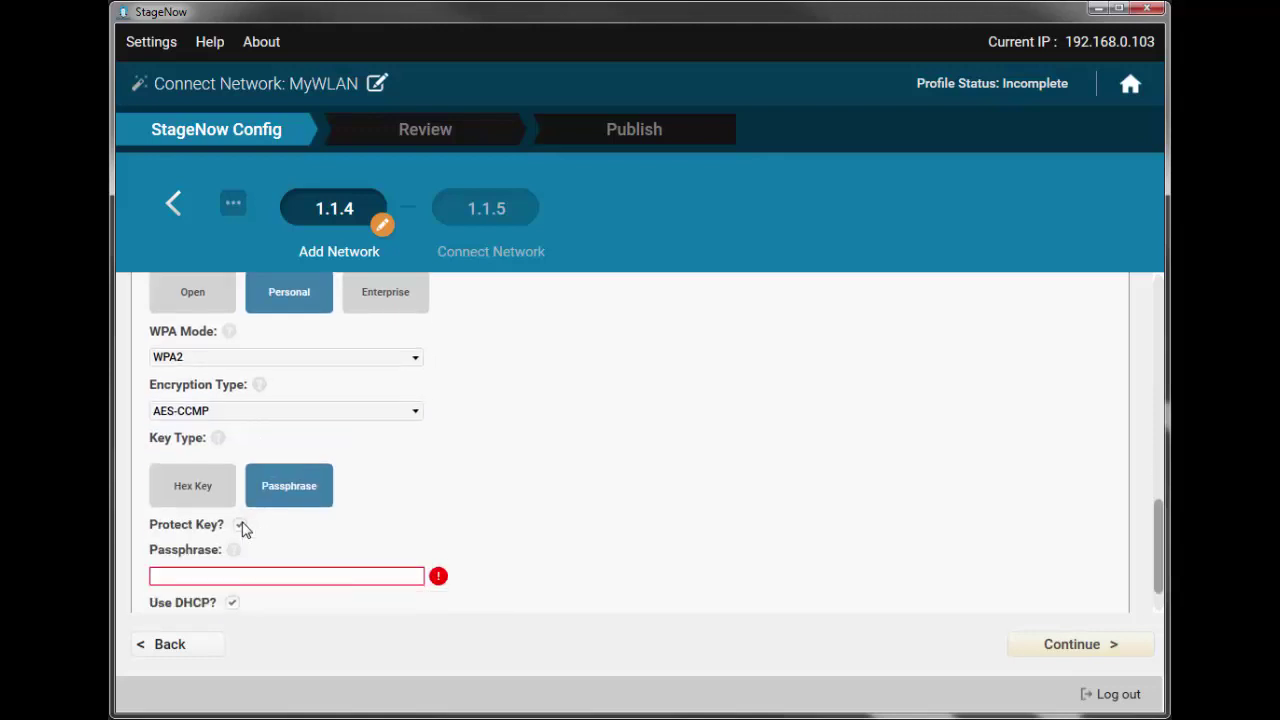
click(242, 574)
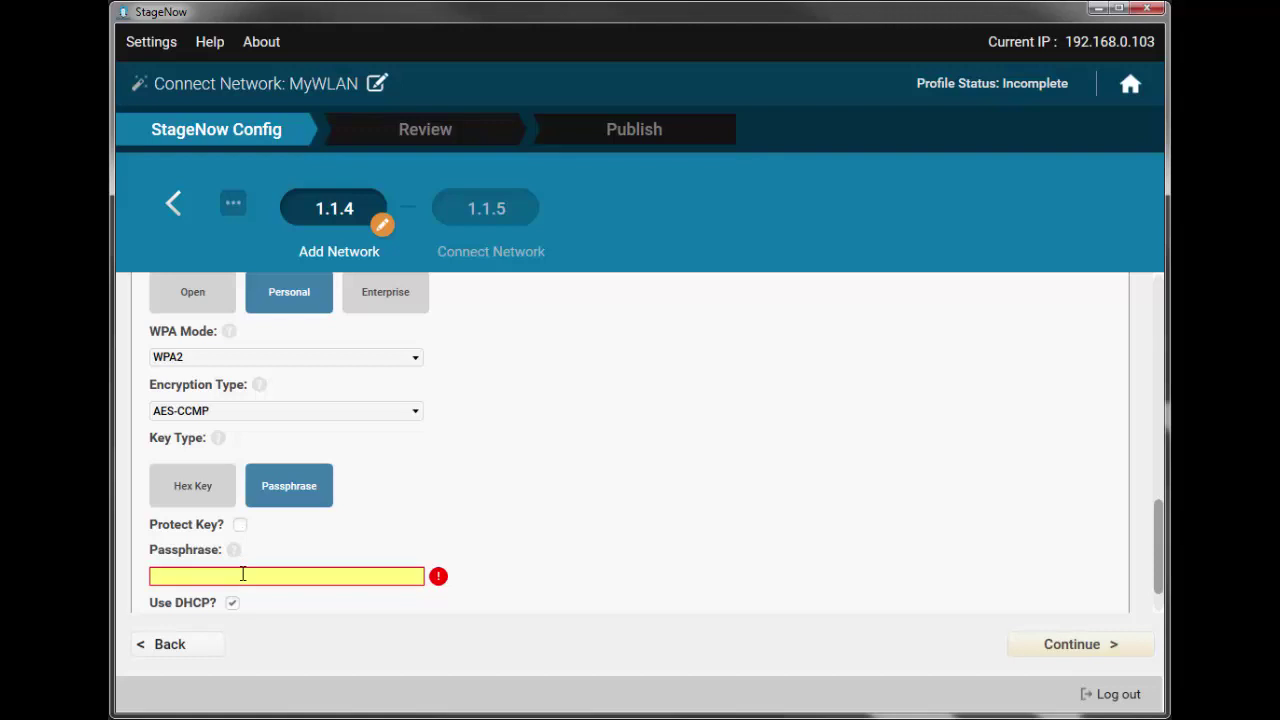
text(12345678)
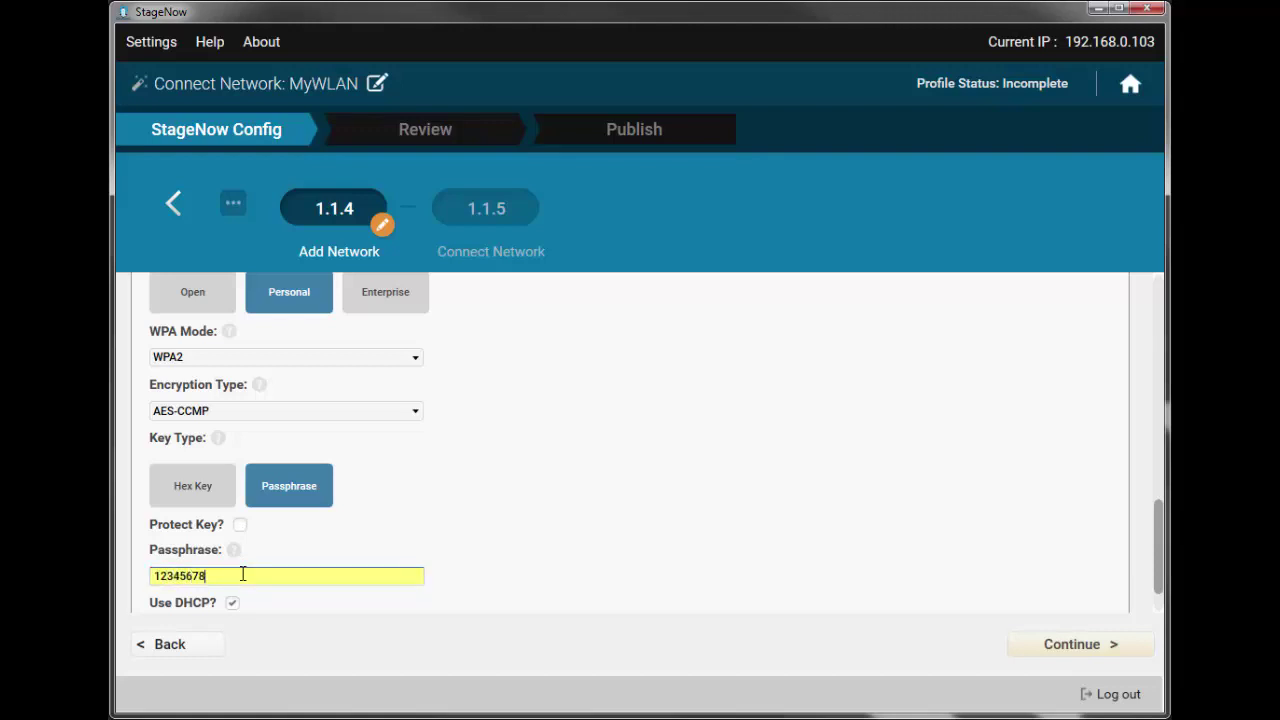
scroll(242, 574, down, 2)
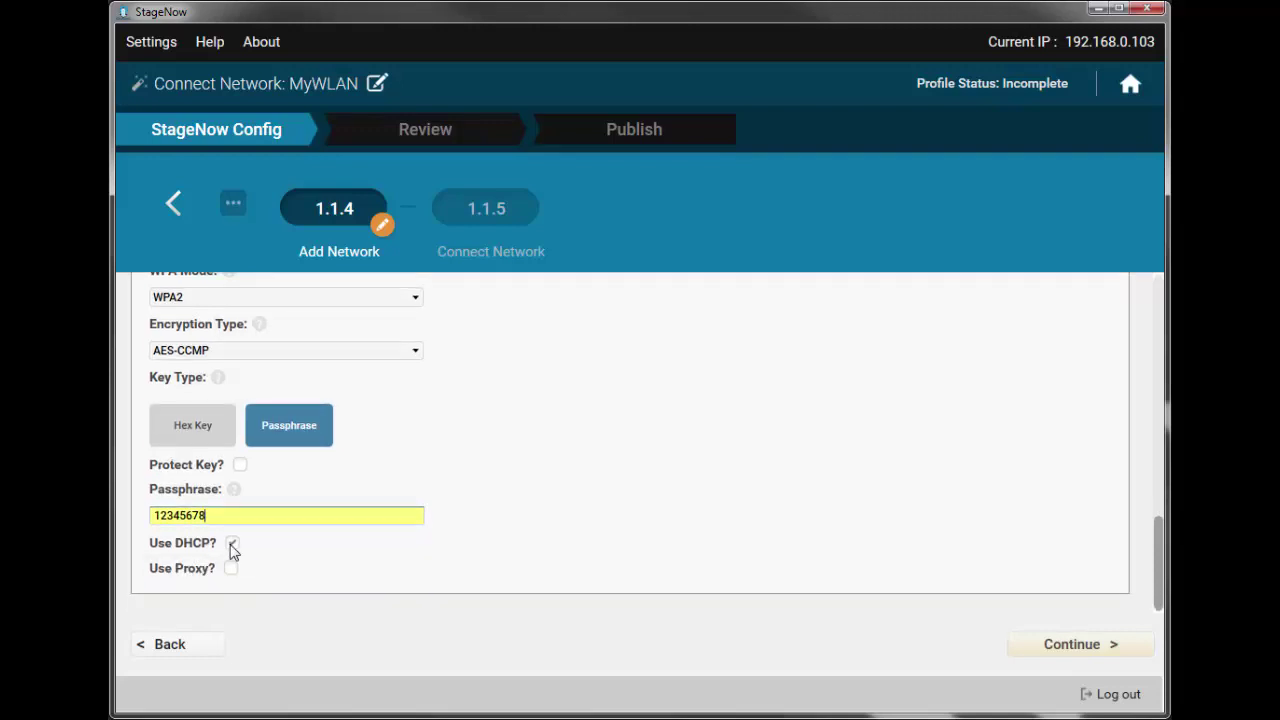
- Try static addressing, copying the DNS Server 1 address into DNS Server 2
click(232, 545)
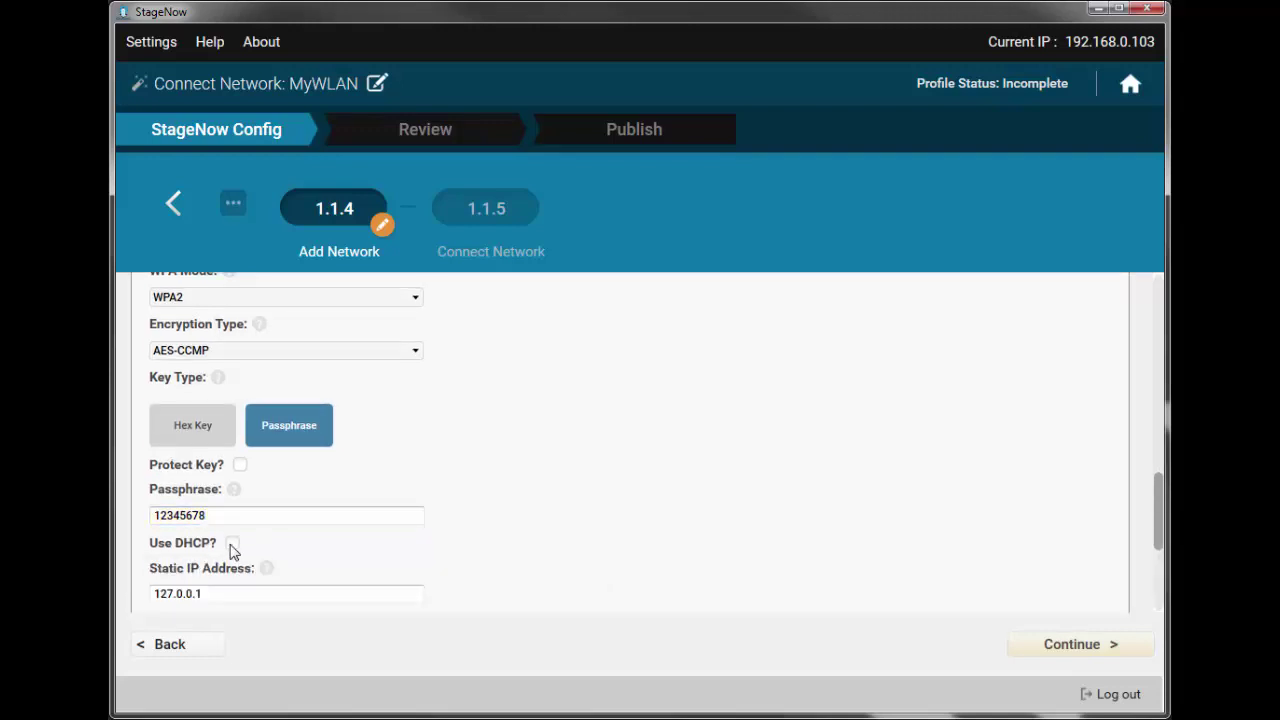
scroll(320, 541, down, 5)
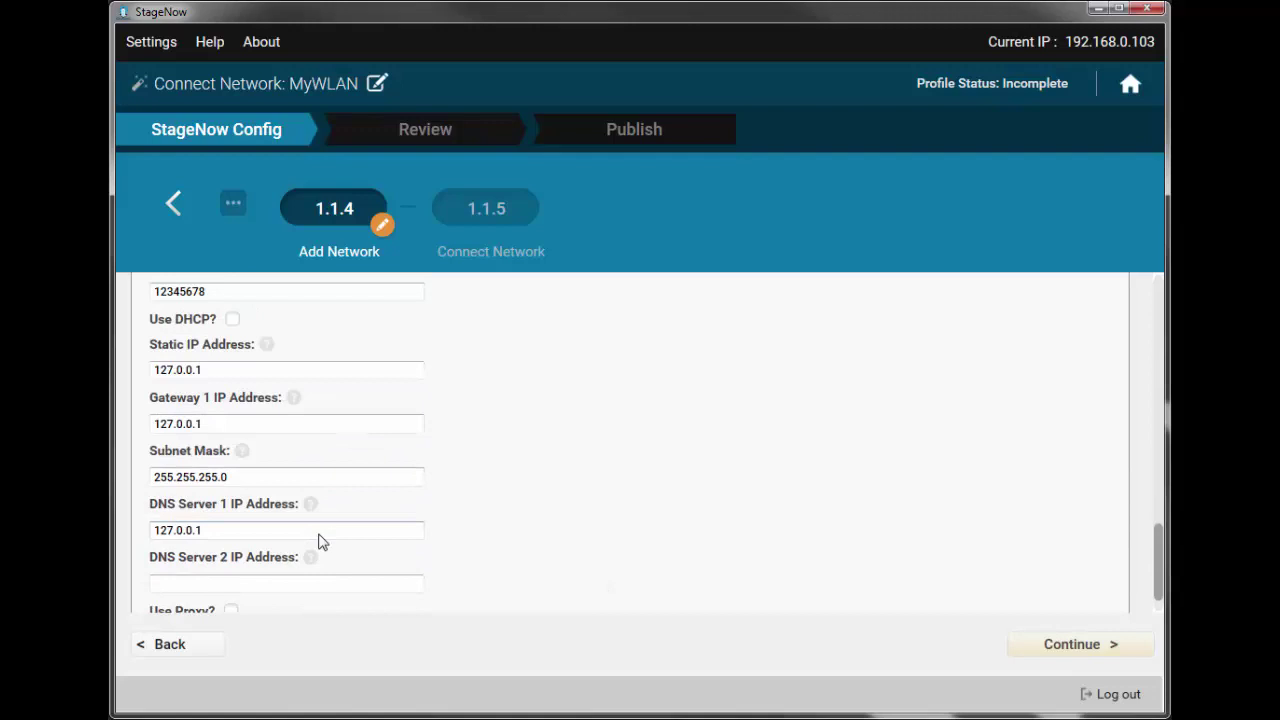
scroll(320, 541, up, 1)
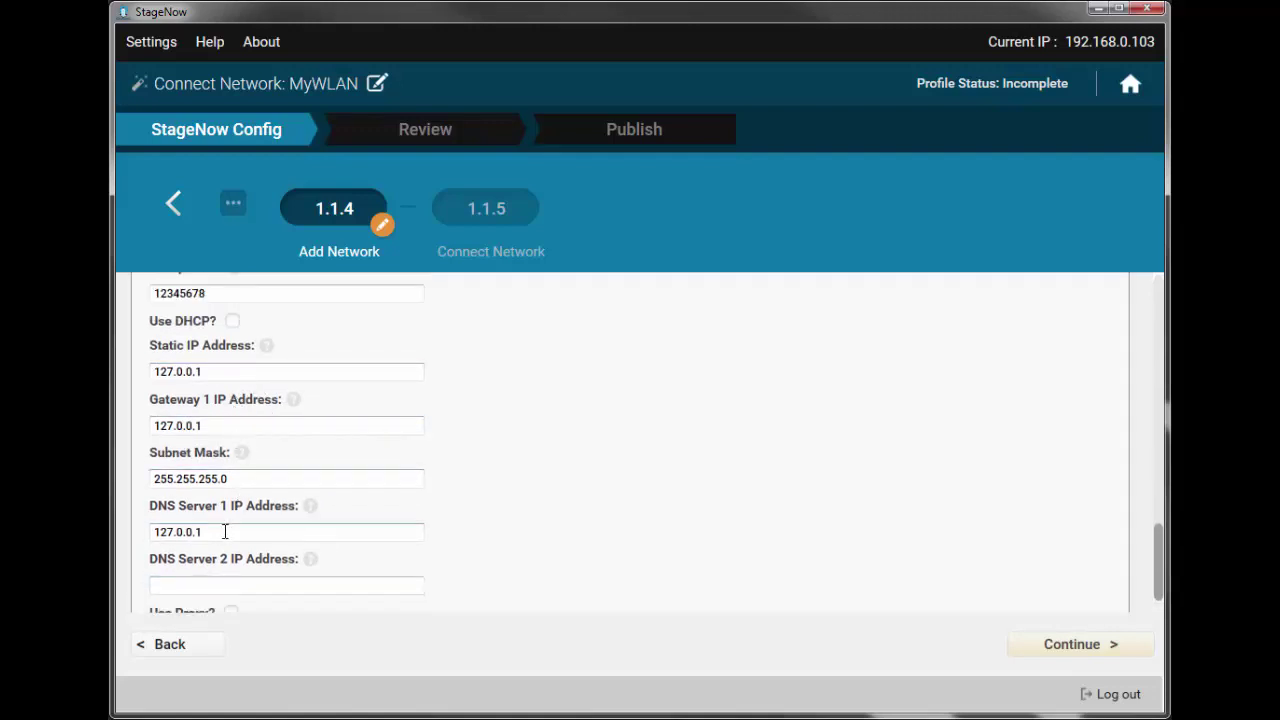
drag(225, 531, 115, 543)
key(ctrl+c)
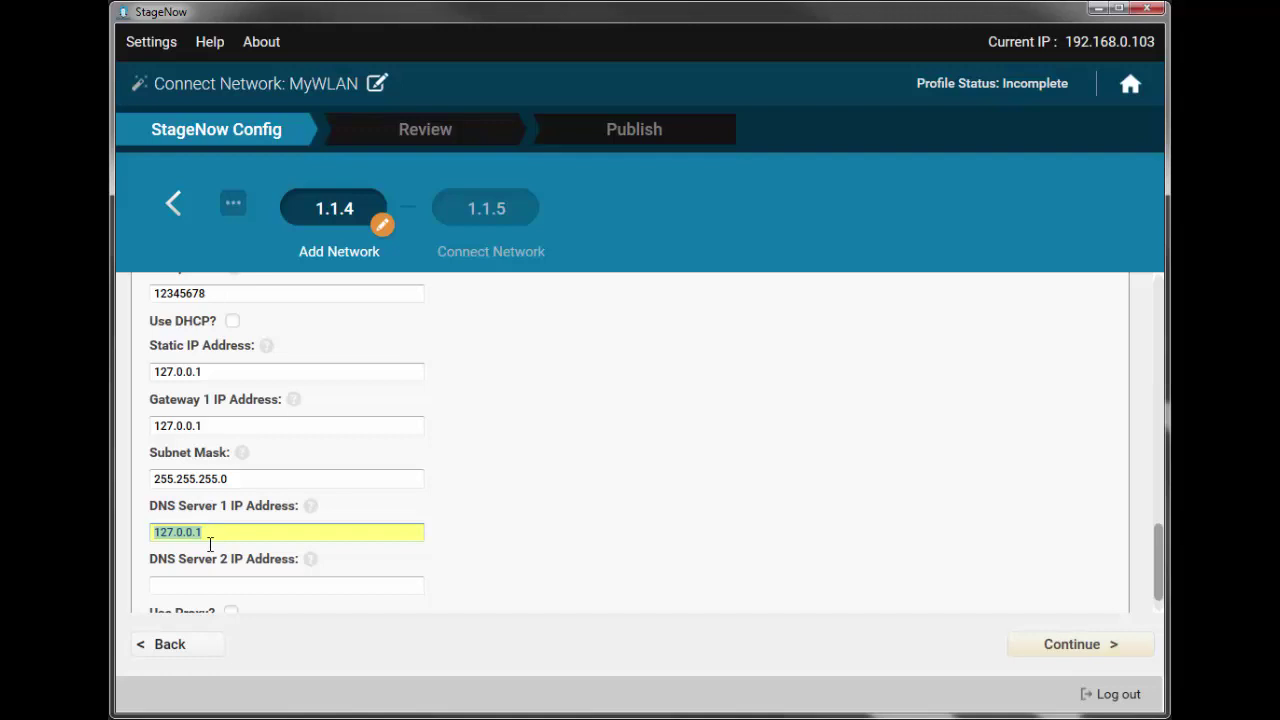
click(203, 590)
key(ctrl+v)
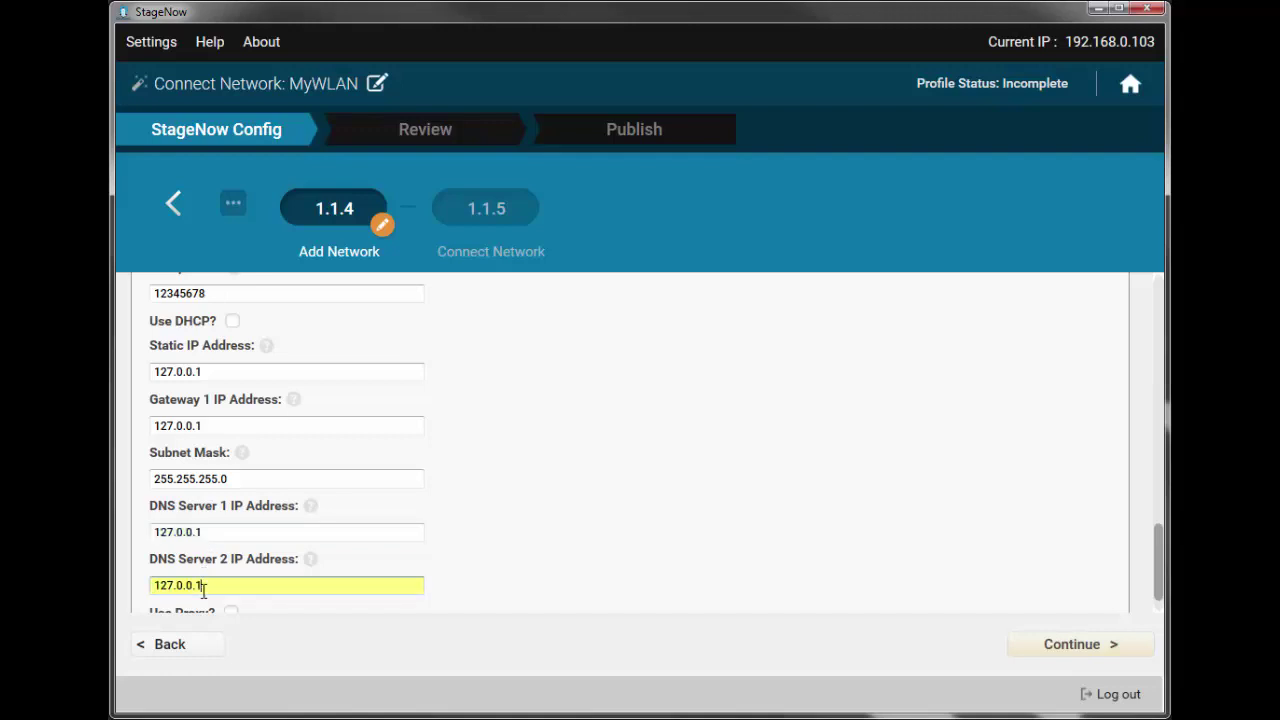
scroll(203, 590, down, 1)
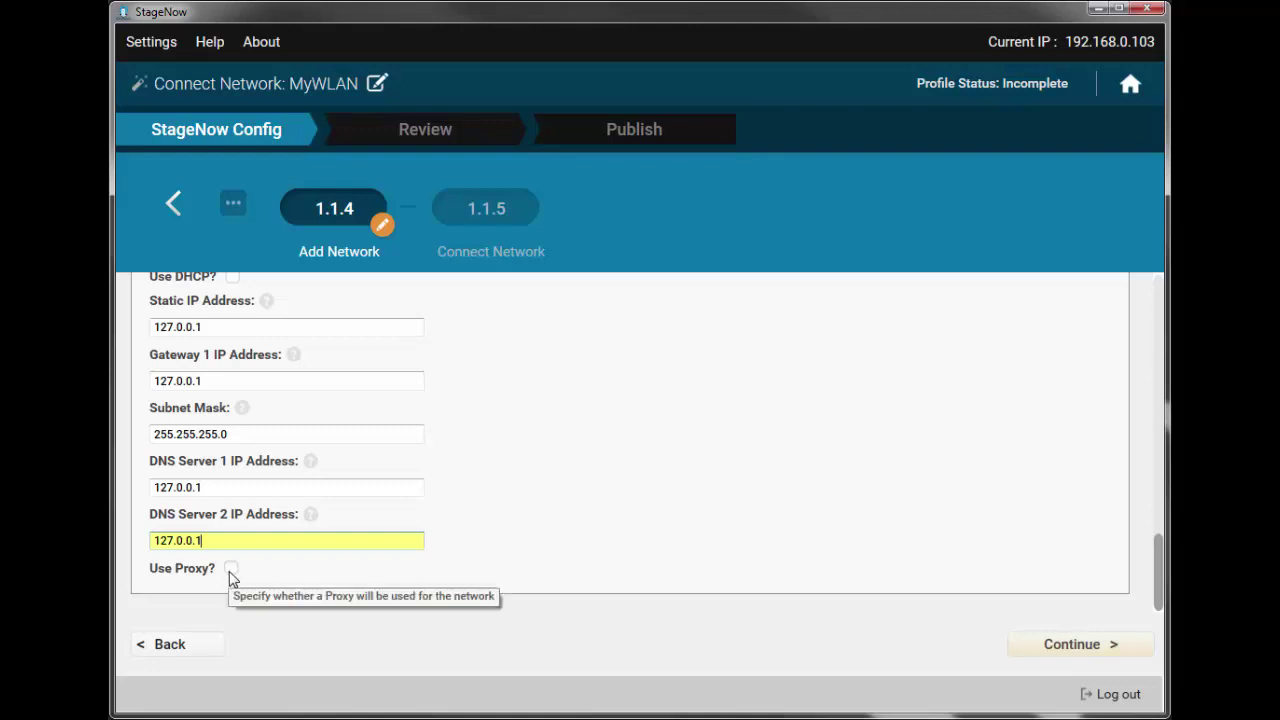
- Leave proxy off and re-enable DHCP so the network gets addresses automatically
click(231, 569)
scroll(230, 577, down, 3)
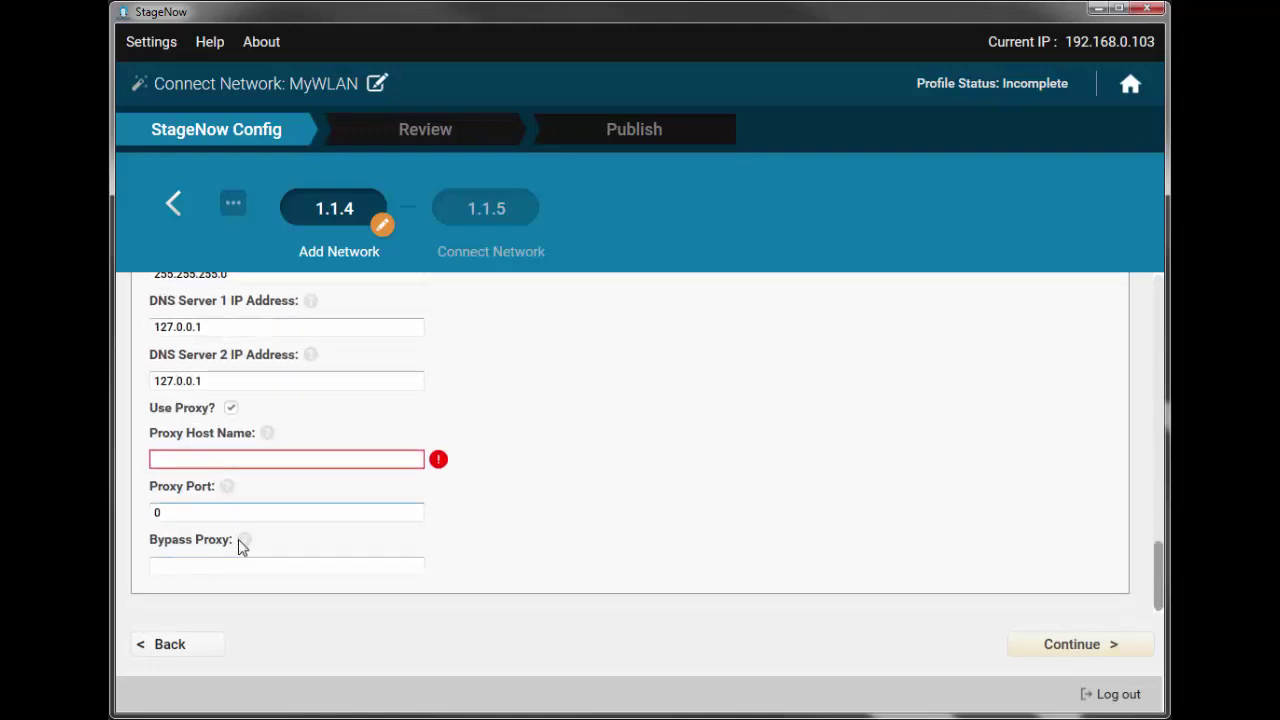
click(231, 412)
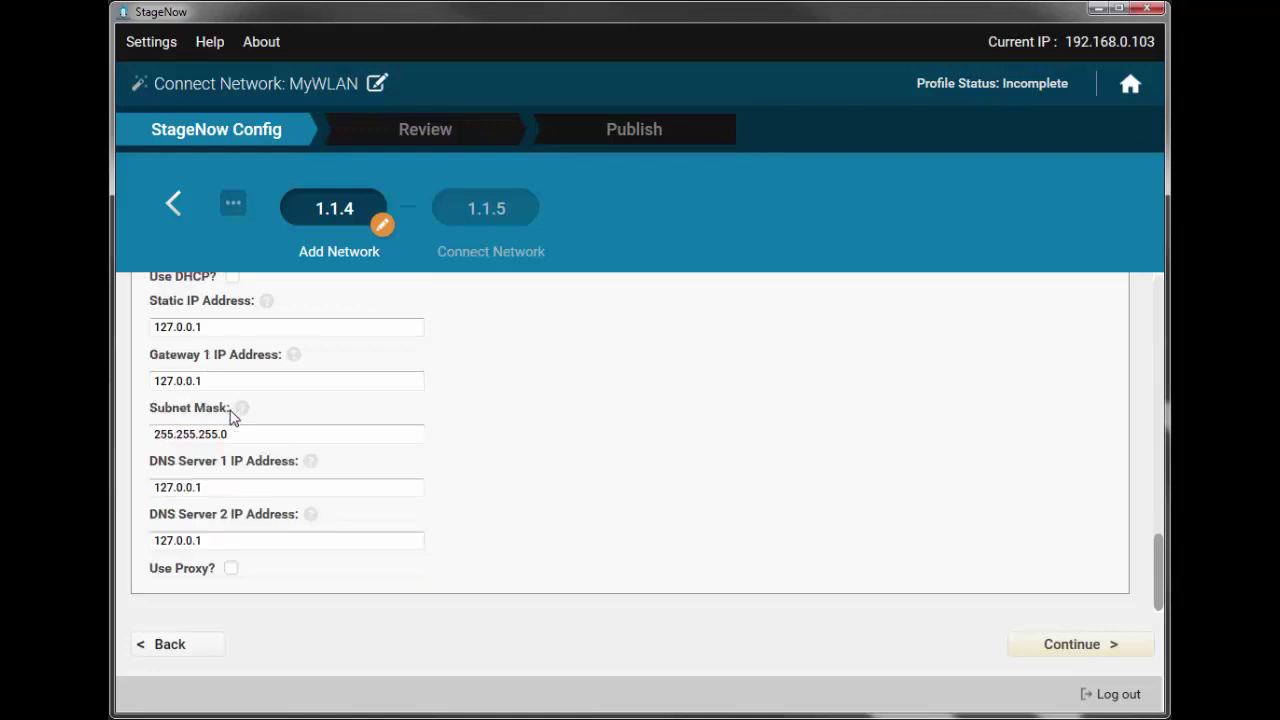
scroll(231, 418, up, 3)
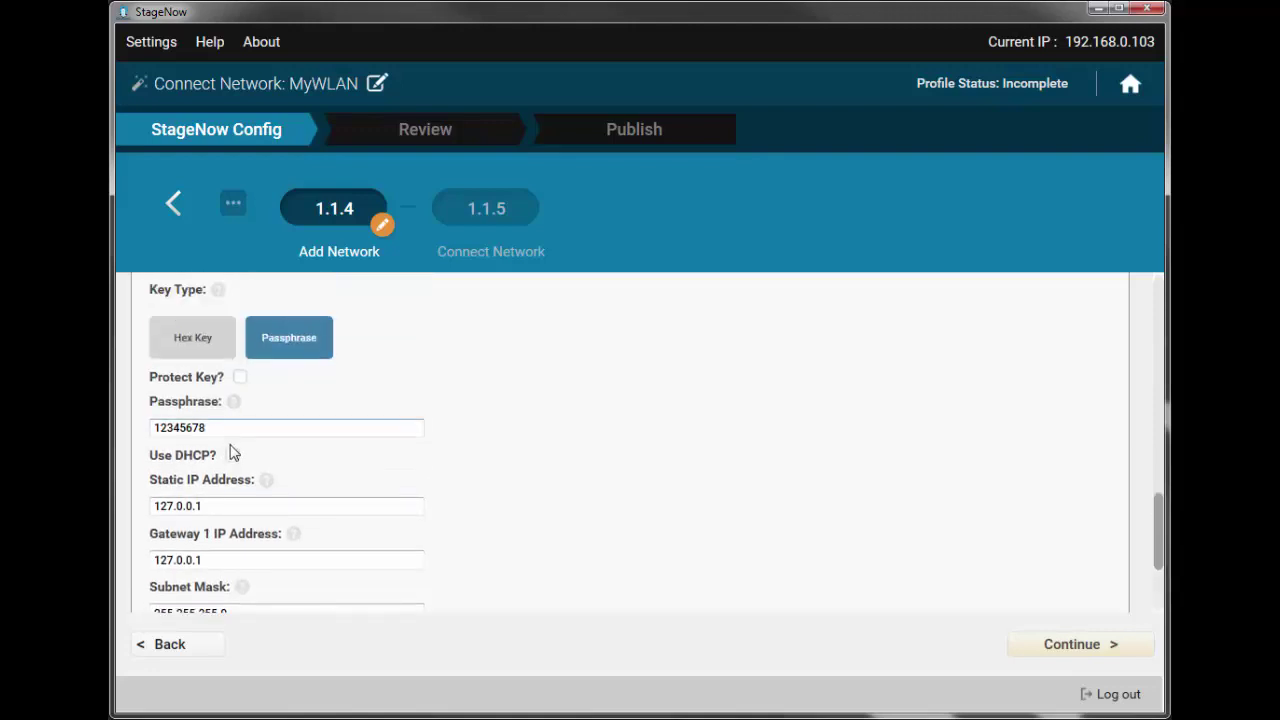
click(233, 457)
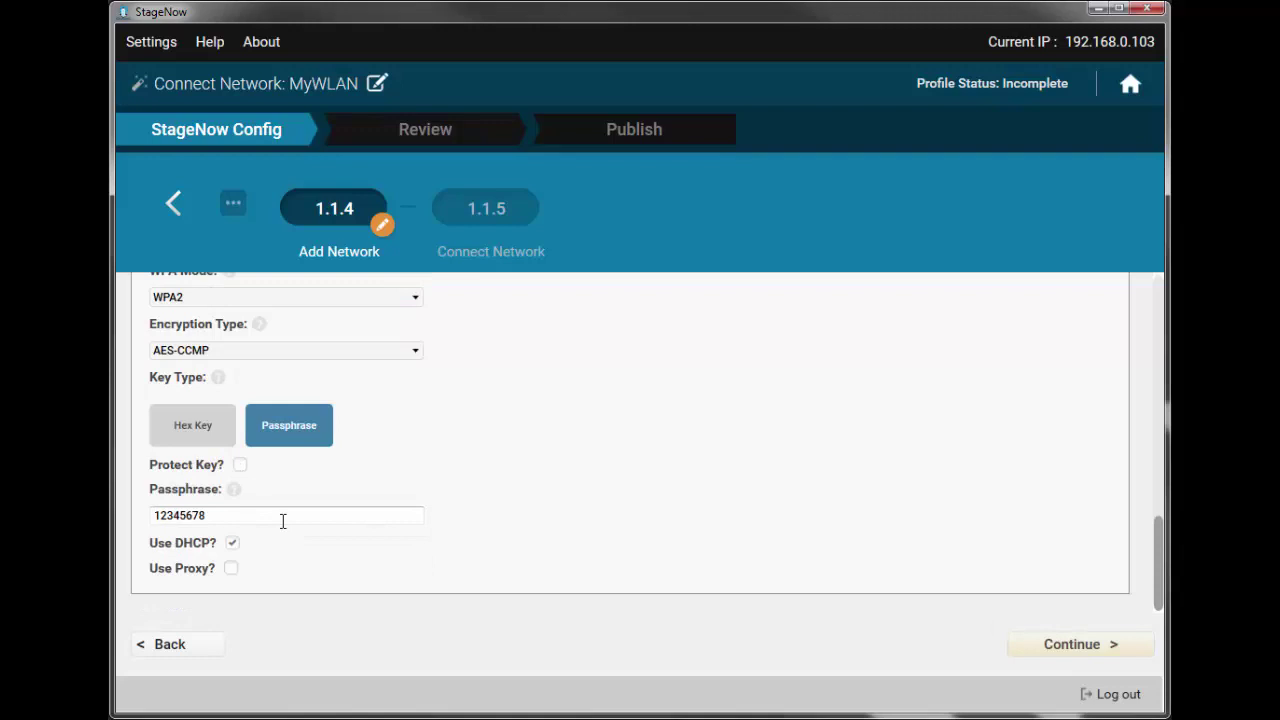
scroll(317, 580, up, 4)
scroll(317, 580, up, 5)
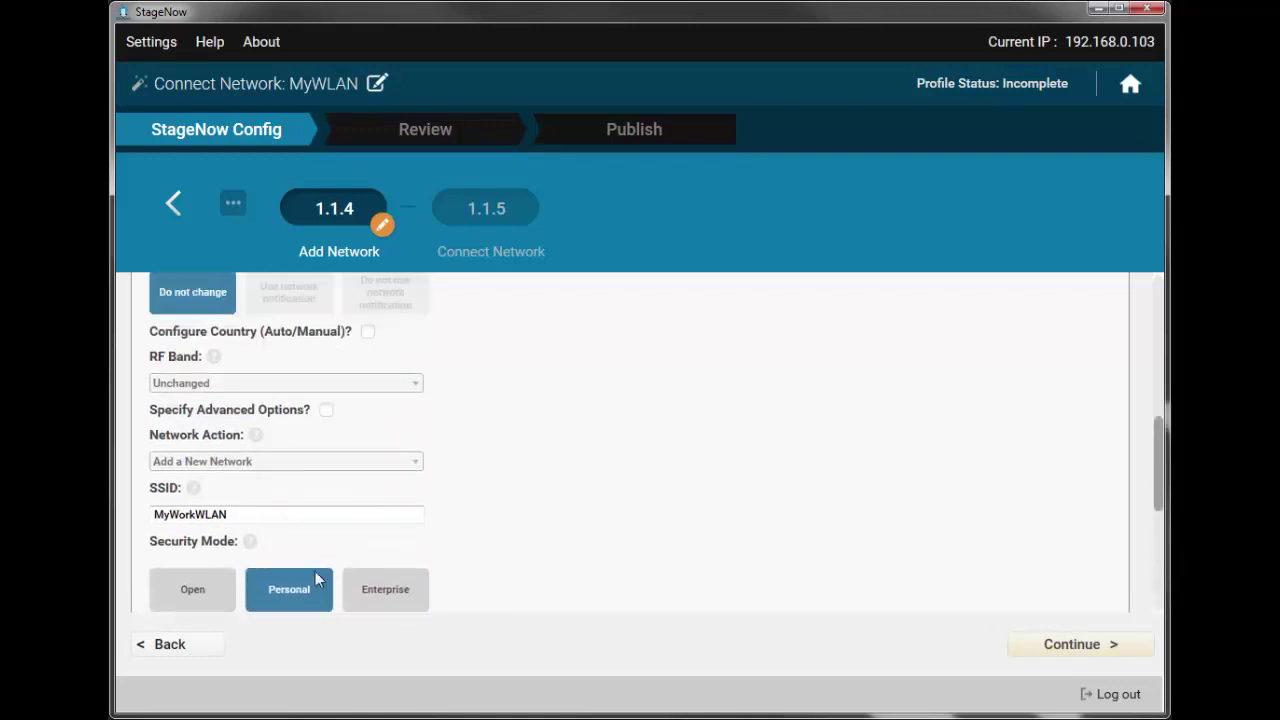
scroll(317, 580, up, 5)
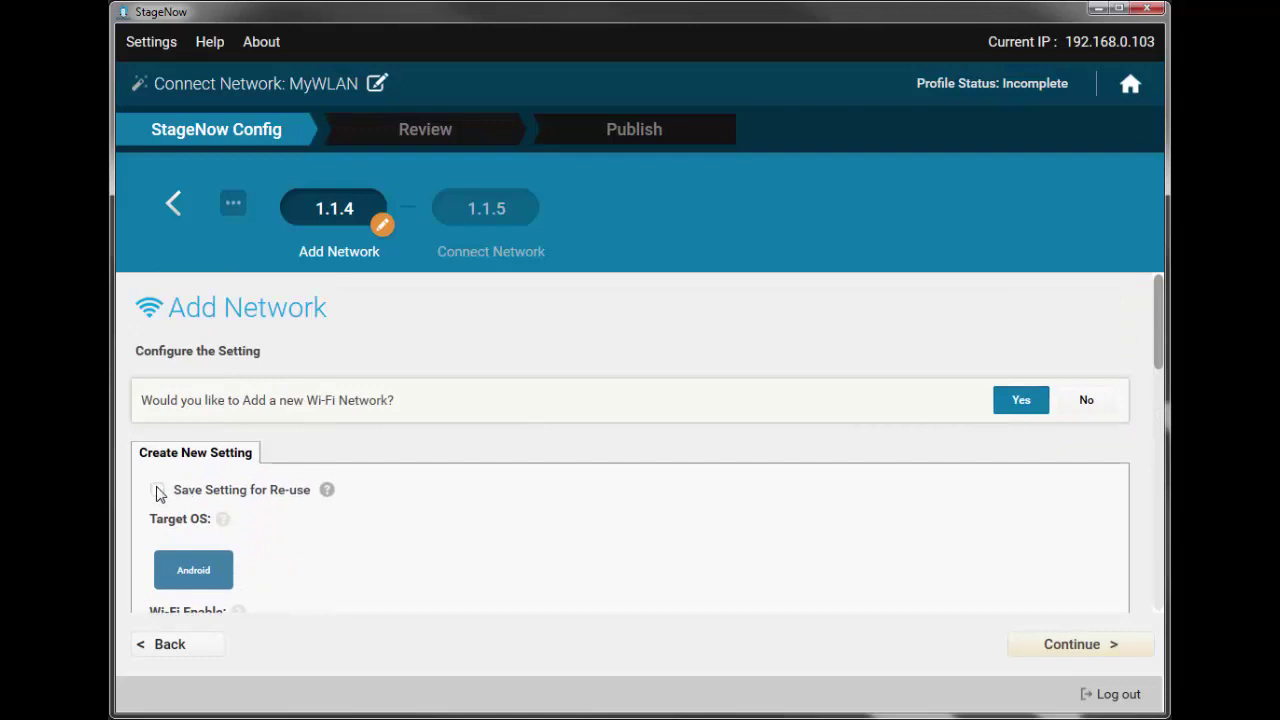
- Save the Add Network setting for re-use as MyWLAN_create and continue to Connect Network
click(158, 490)
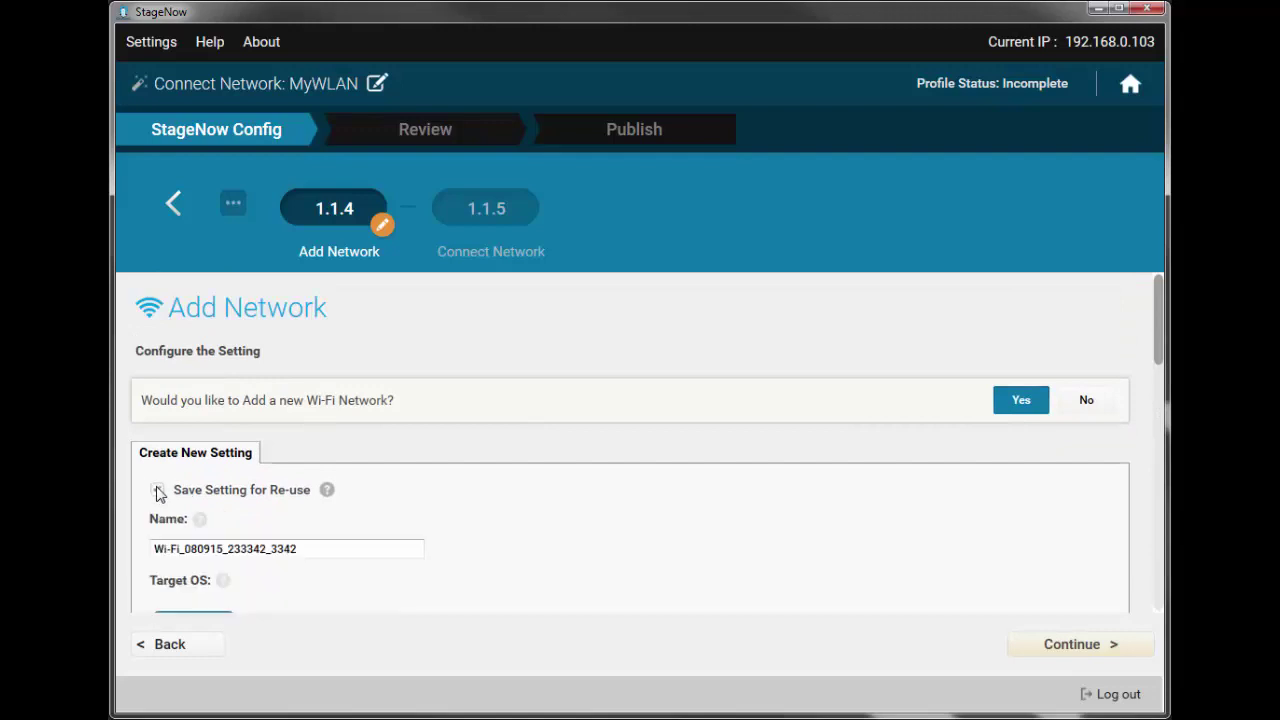
double_click(200, 548)
click(200, 548)
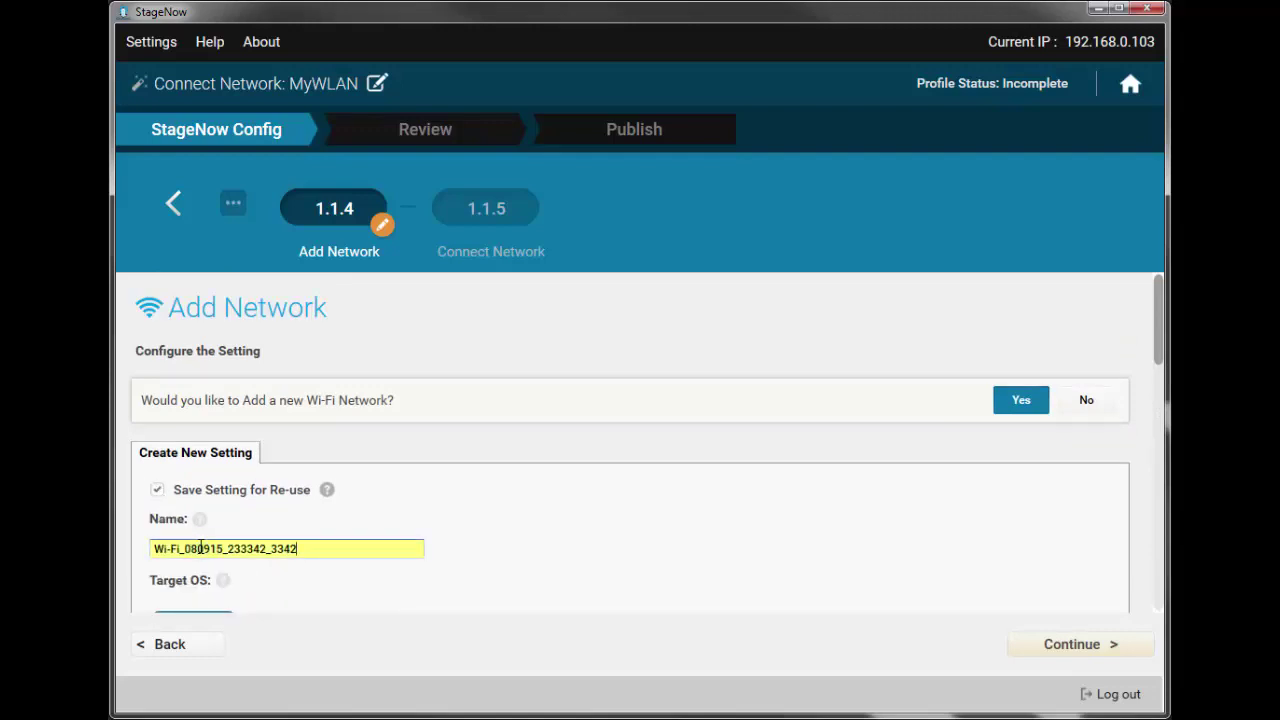
triple_click(200, 548)
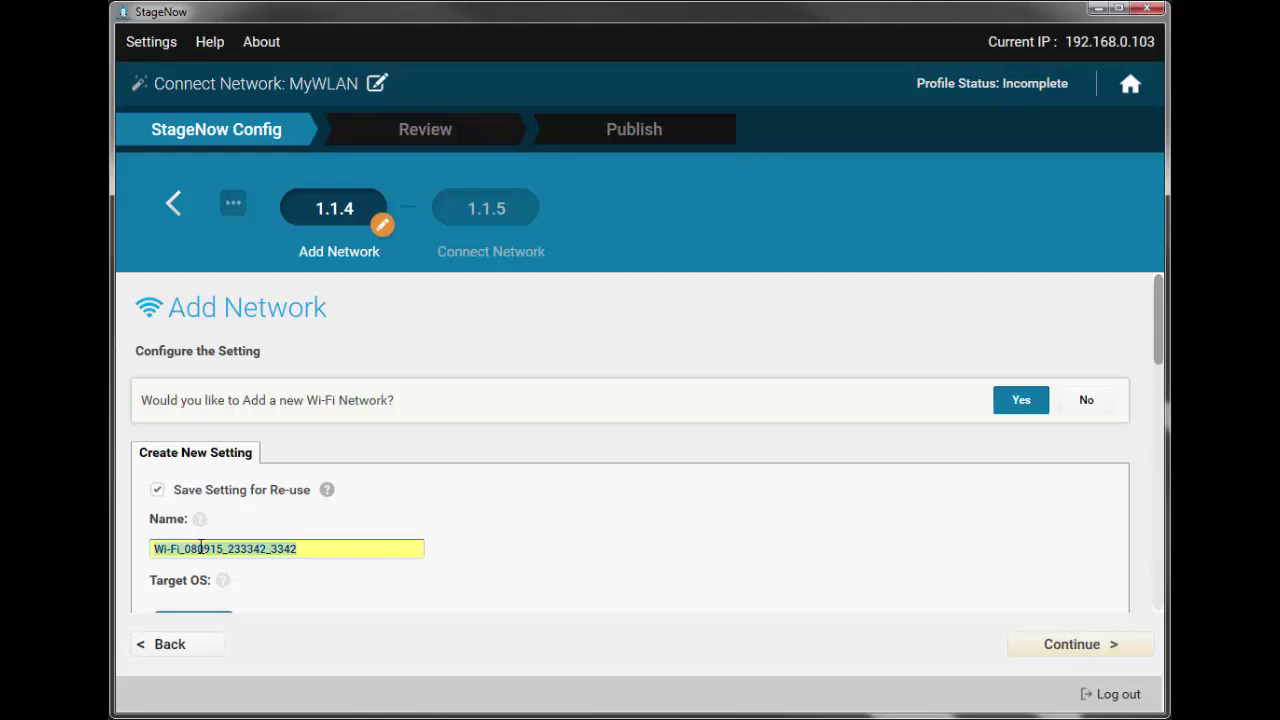
text(MyWLAN)
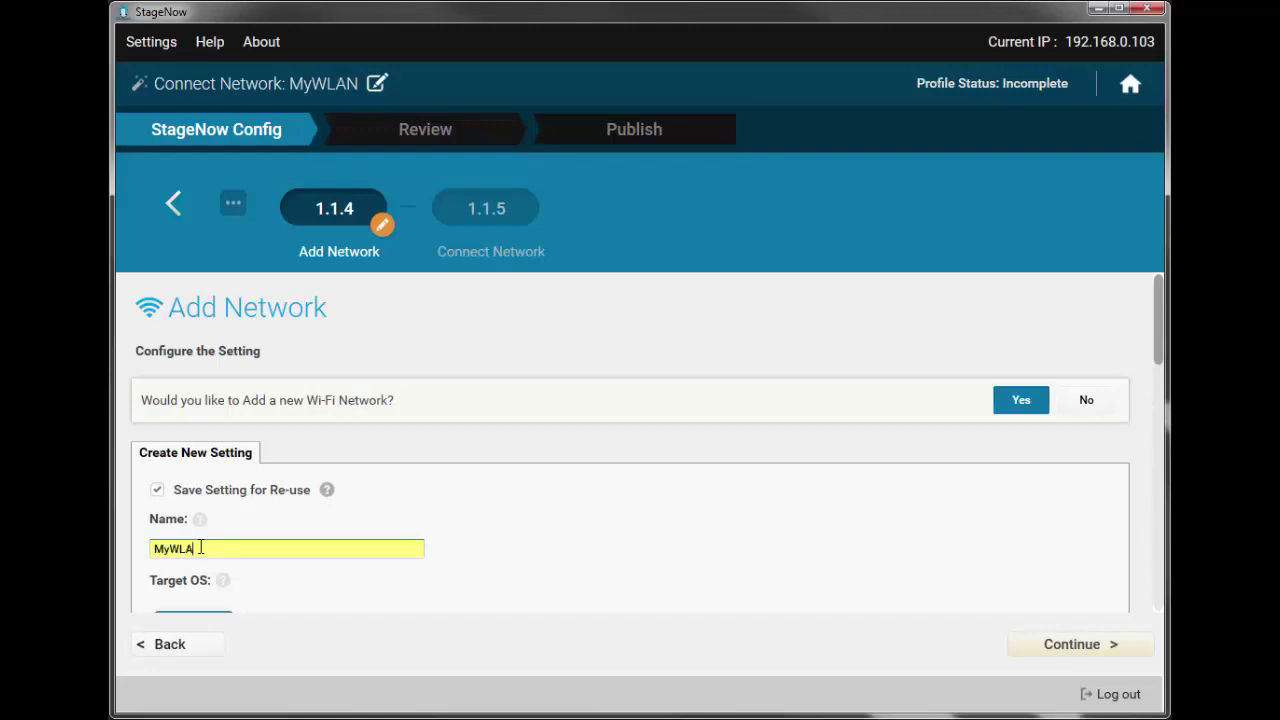
text(_create)
click(1089, 646)
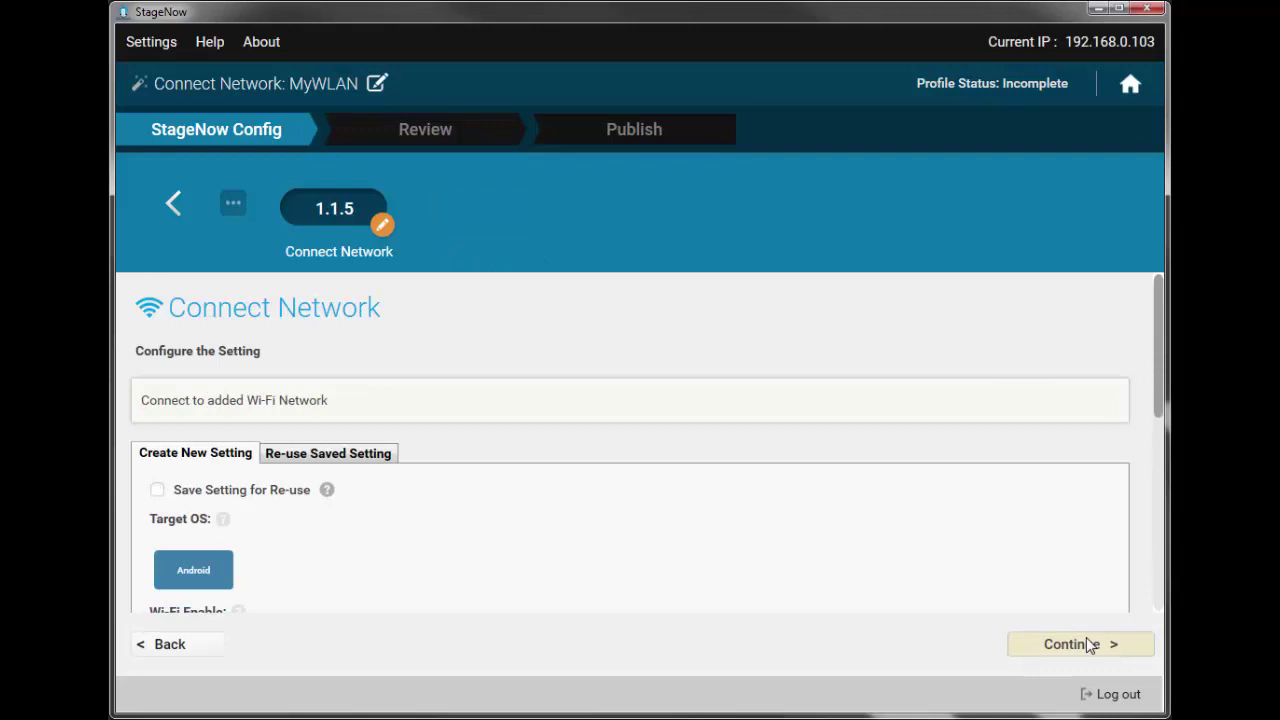
- Save the Connect Network setting for re-use as MyWLAN.connect and continue to Review
click(1089, 646)
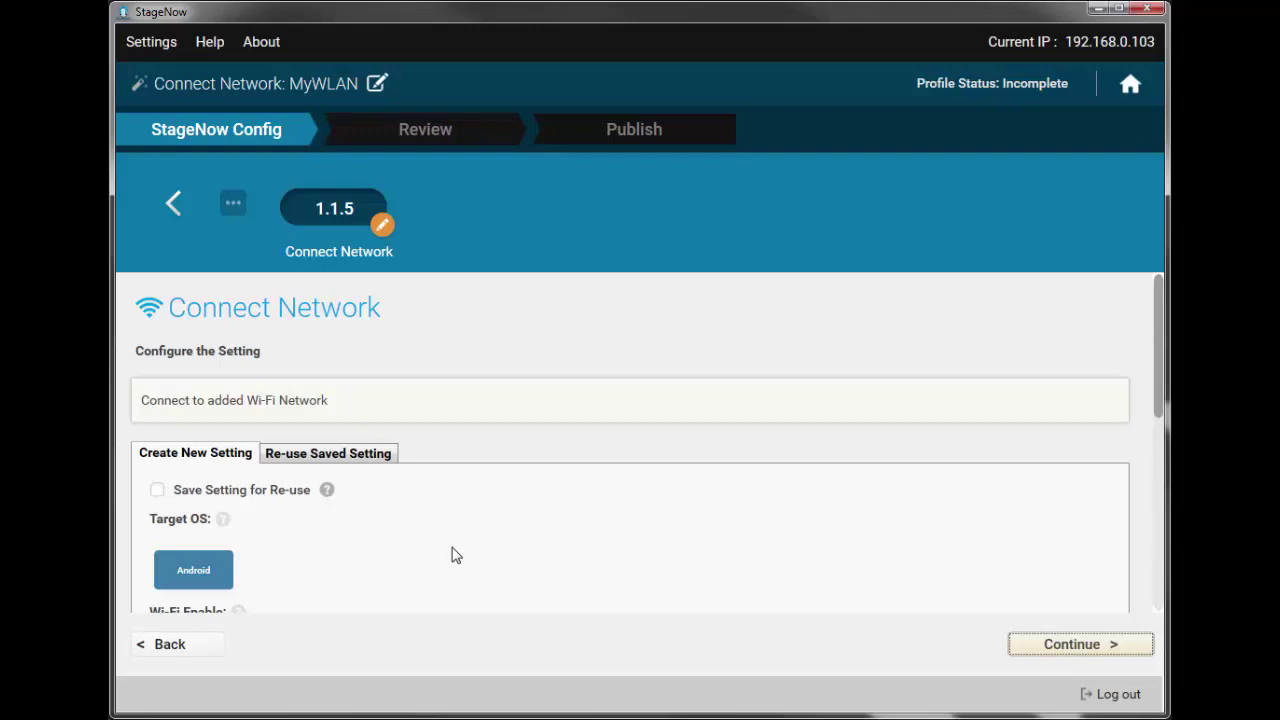
scroll(452, 555, down, 10)
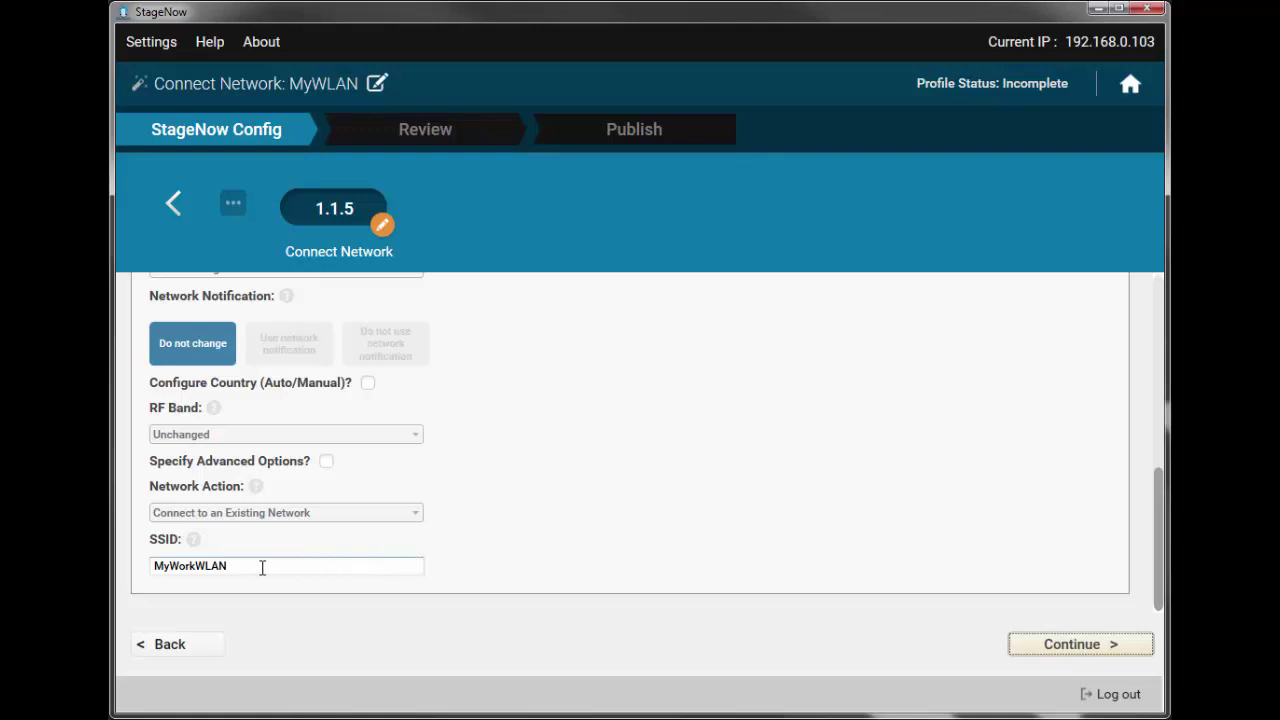
scroll(225, 586, up, 10)
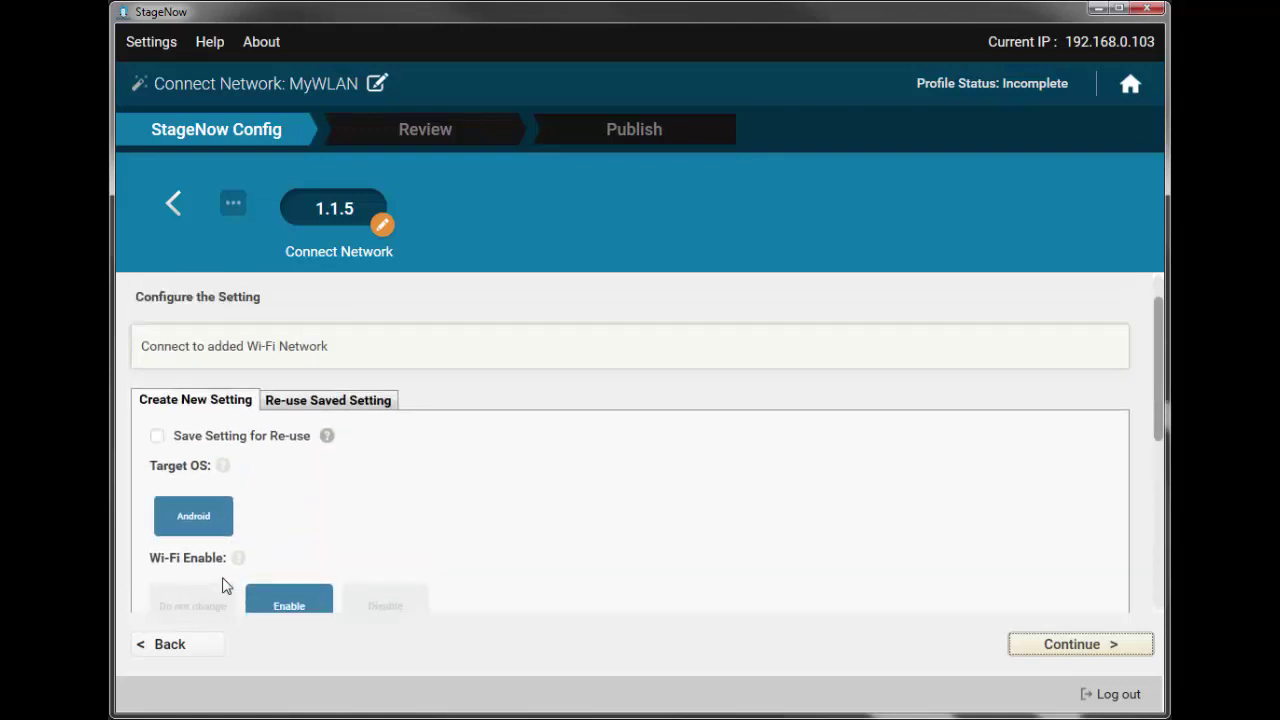
click(157, 440)
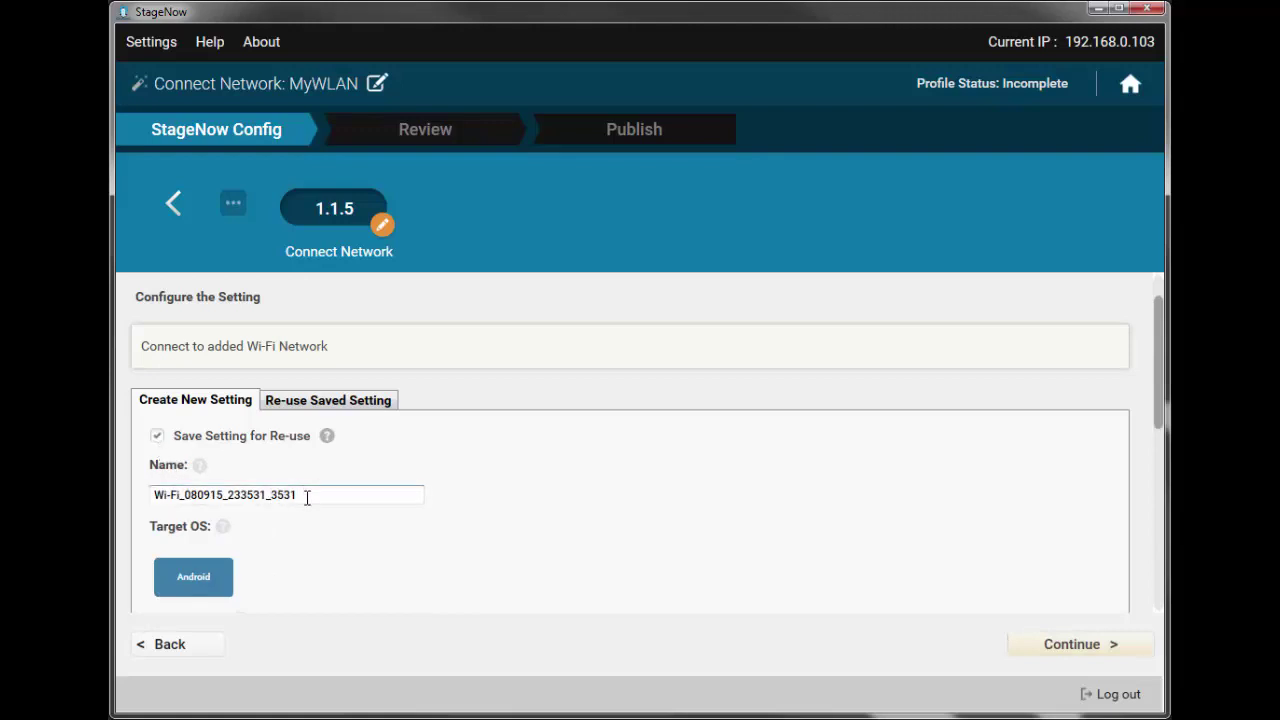
drag(307, 497, 110, 503)
text(MyWLAN)
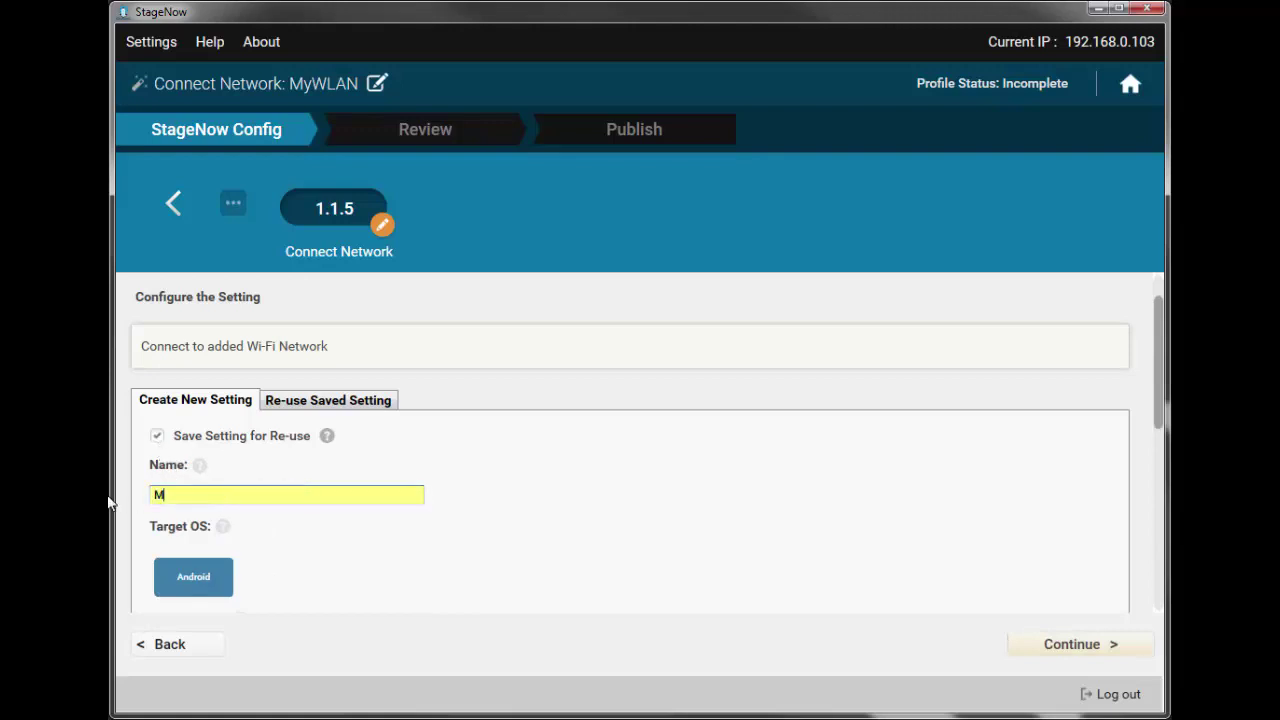
text(.connect)
click(1047, 650)
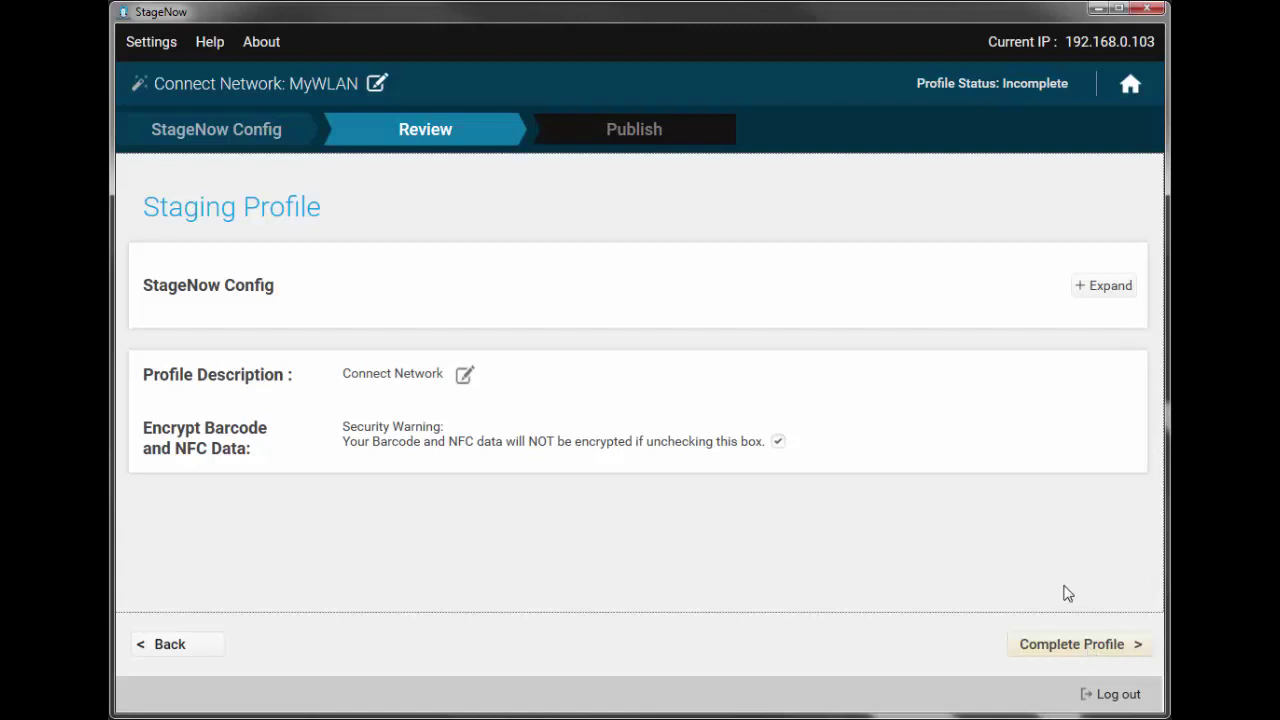
- Expand the profile steps and replace the description with 'Creates and connects to MyWLAN'
click(1093, 293)
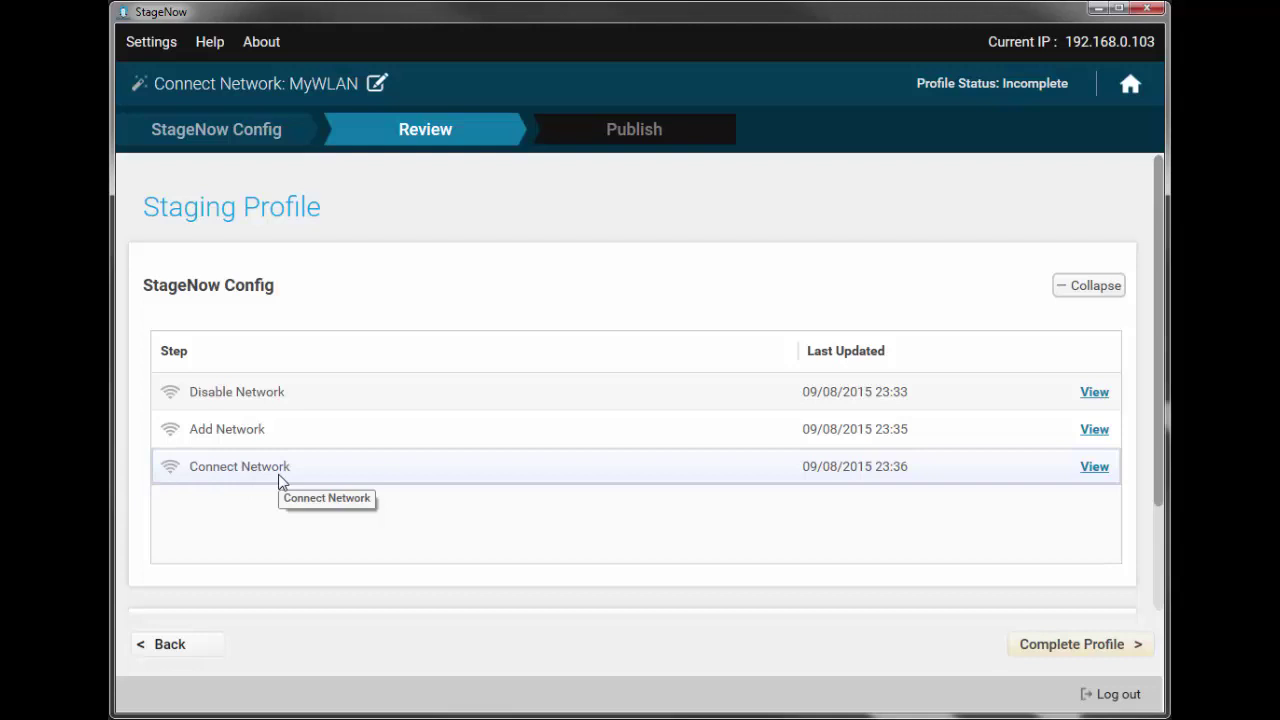
scroll(278, 480, down, 2)
click(465, 498)
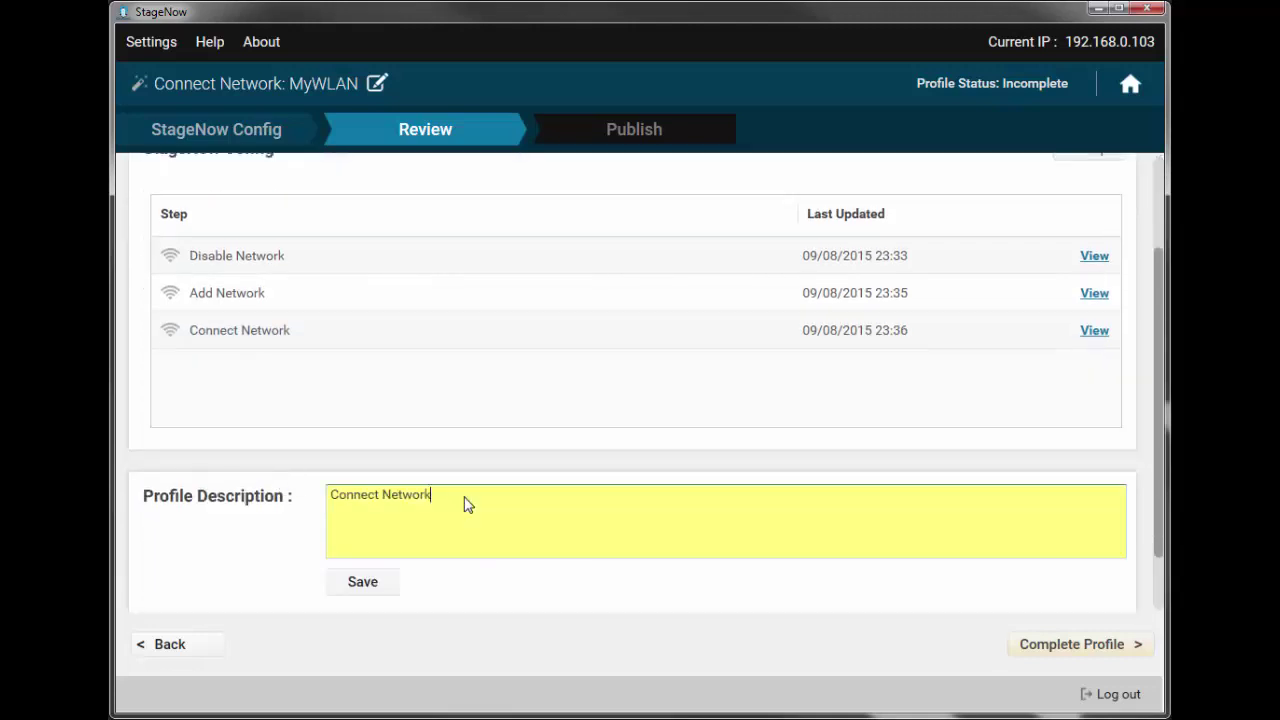
key(ctrl+a)
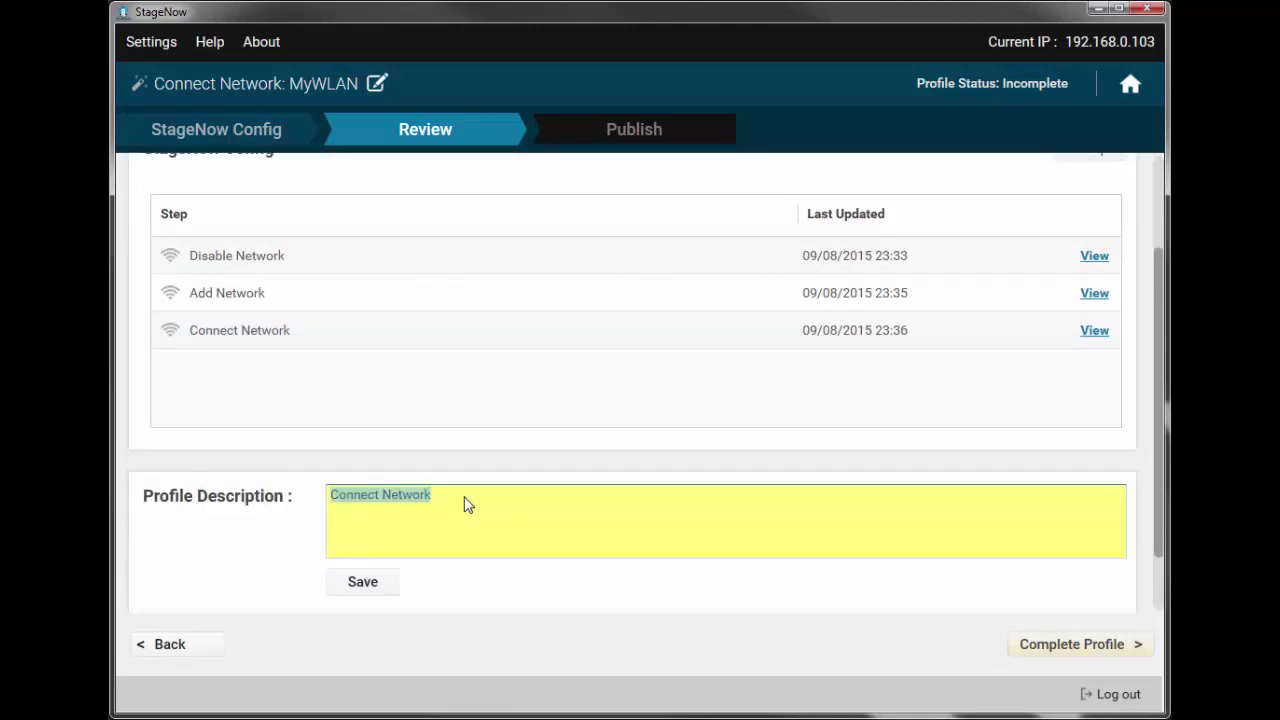
text(Creates and c)
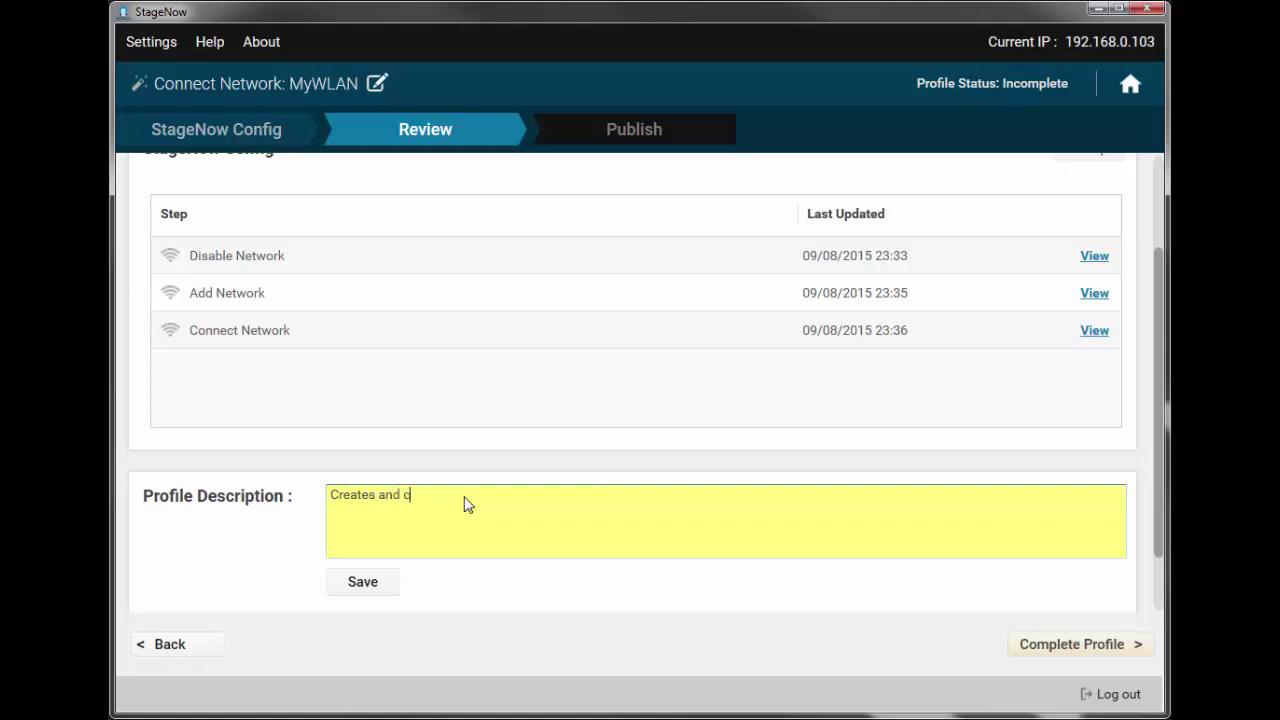
text(onnects to MyWLAN)
click(355, 585)
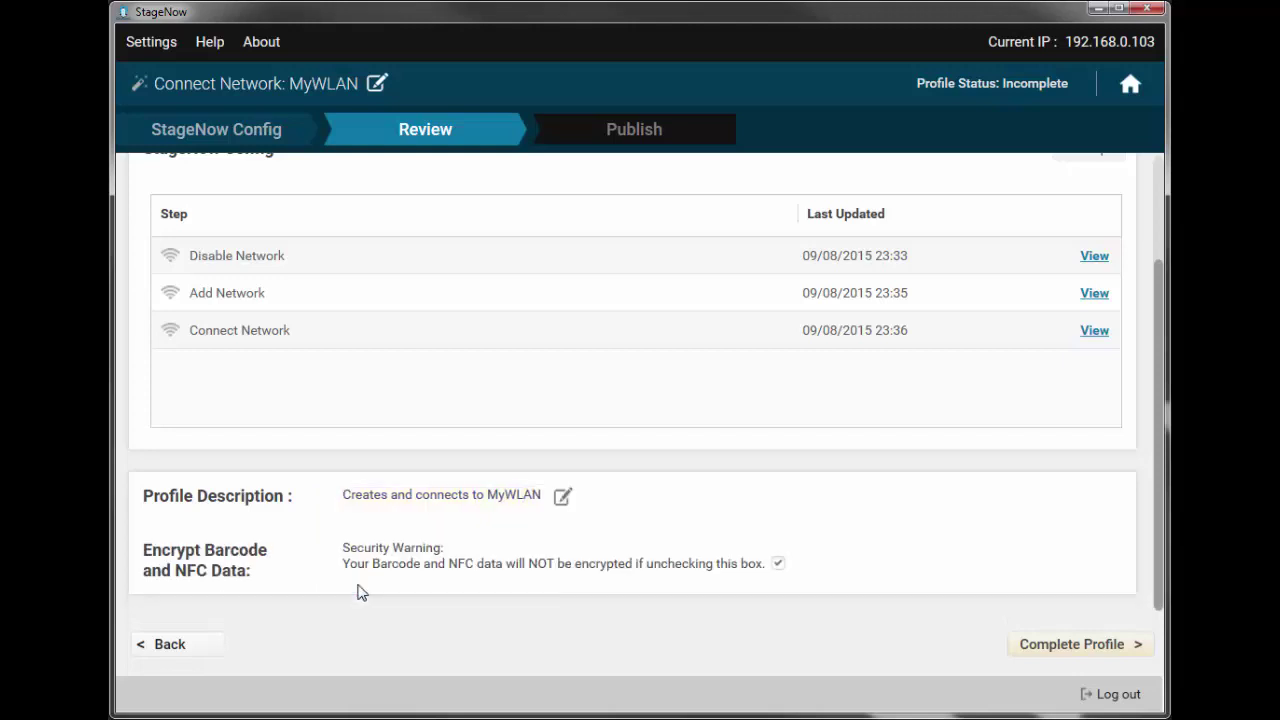
- Mark the MyWLAN profile complete and select the PDF417 barcode for the StageNow client
click(1050, 643)
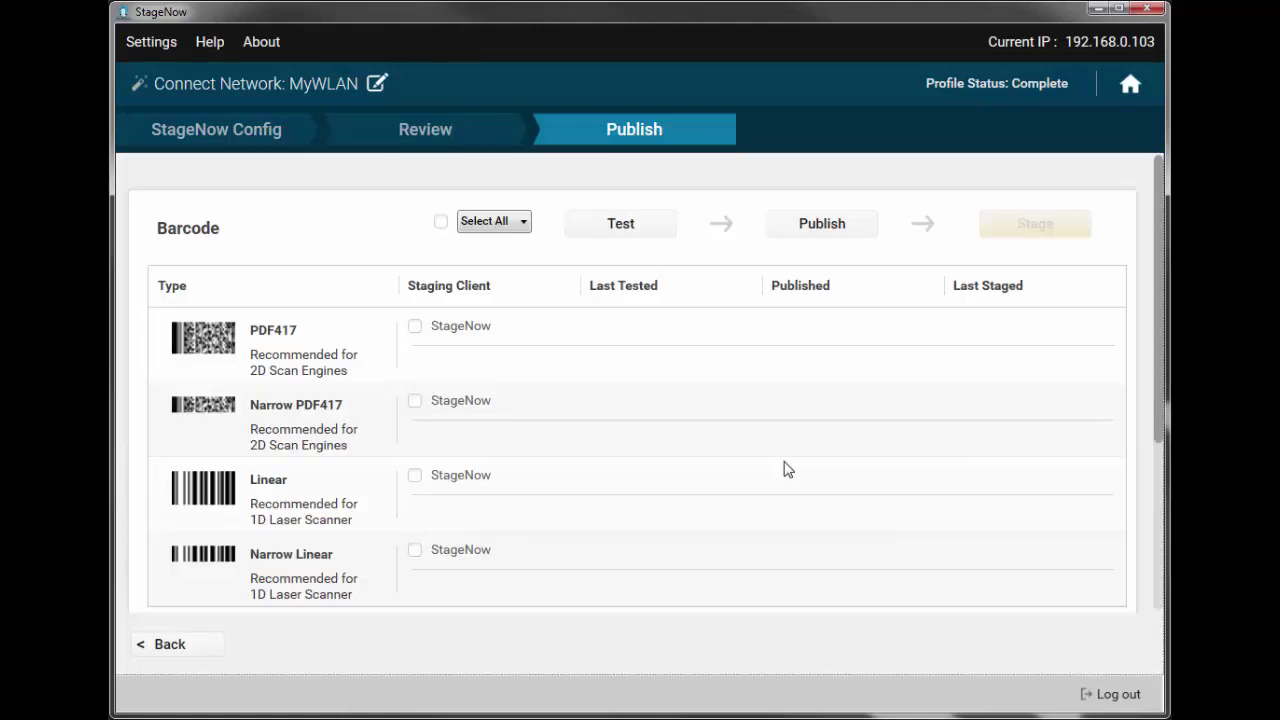
click(416, 330)
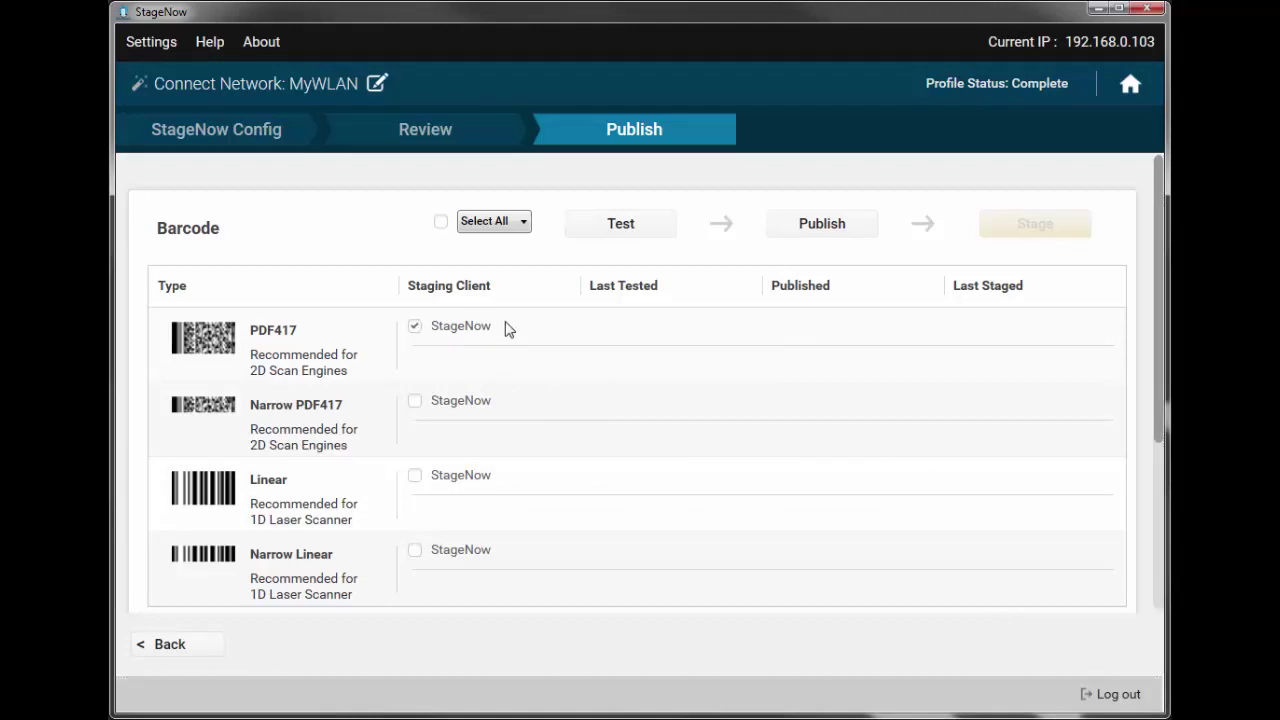
- Generate the test PDF417 barcode for MyWLAN, opening it in PDF-XChange Editor
click(621, 226)
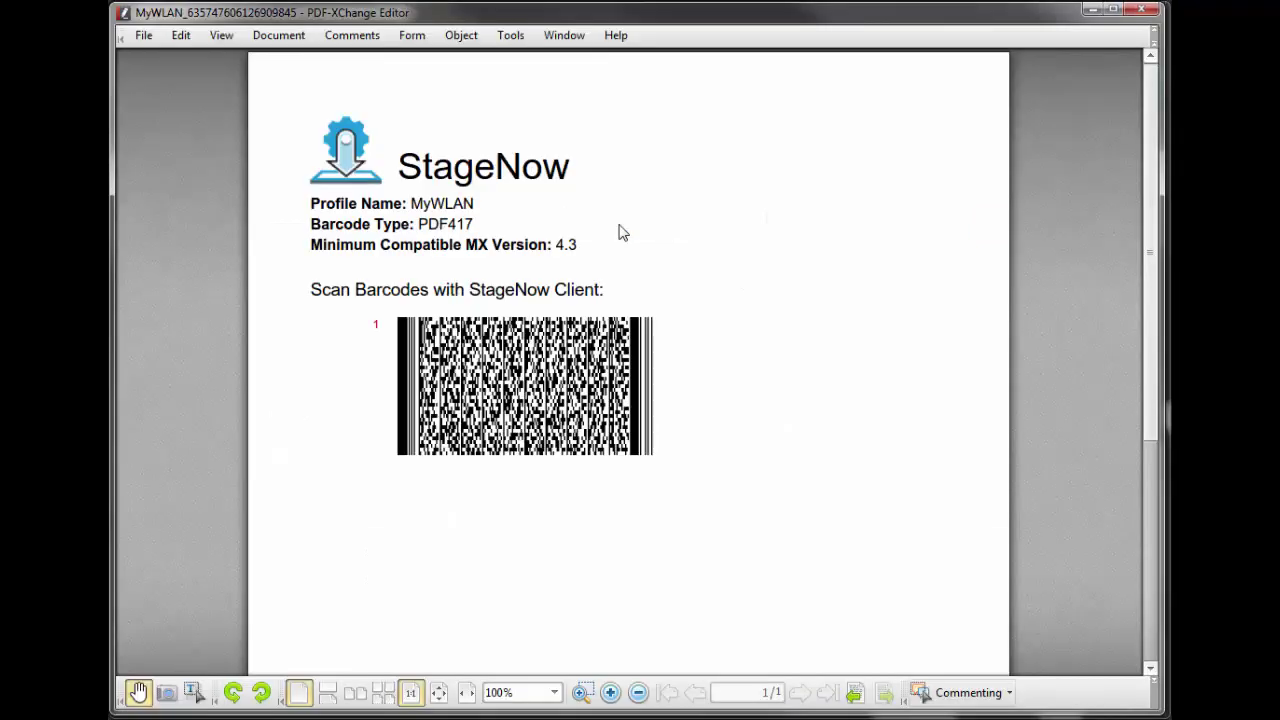